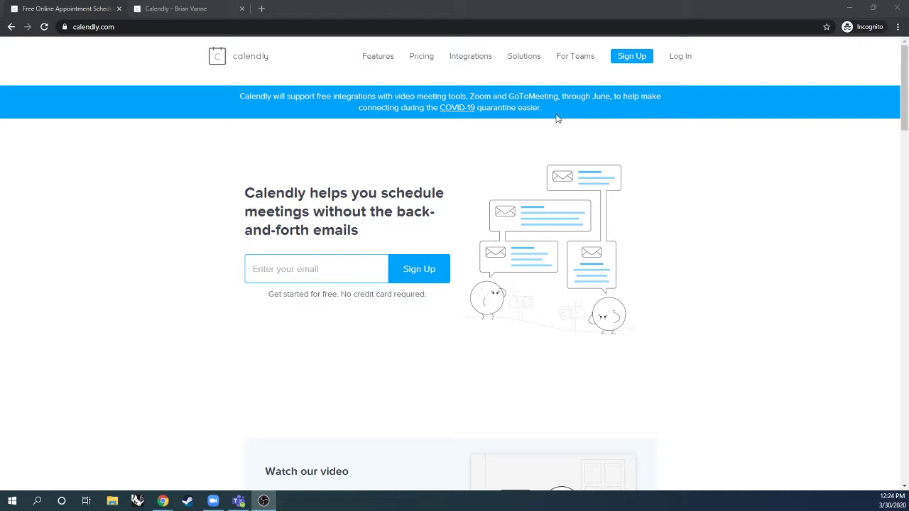
View the sign-up page and the public scheduling page, and switch to the browser window showing the account's event types.
left_click(638, 62)
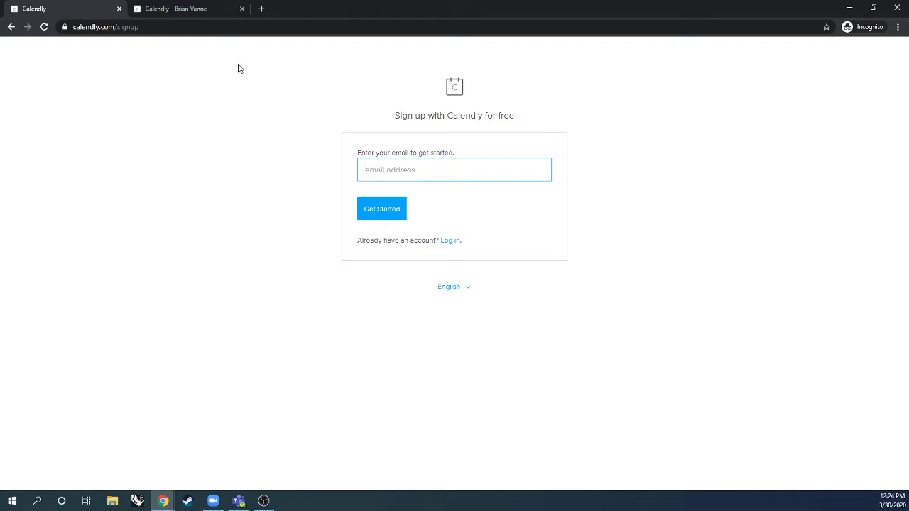
left_click(204, 6)
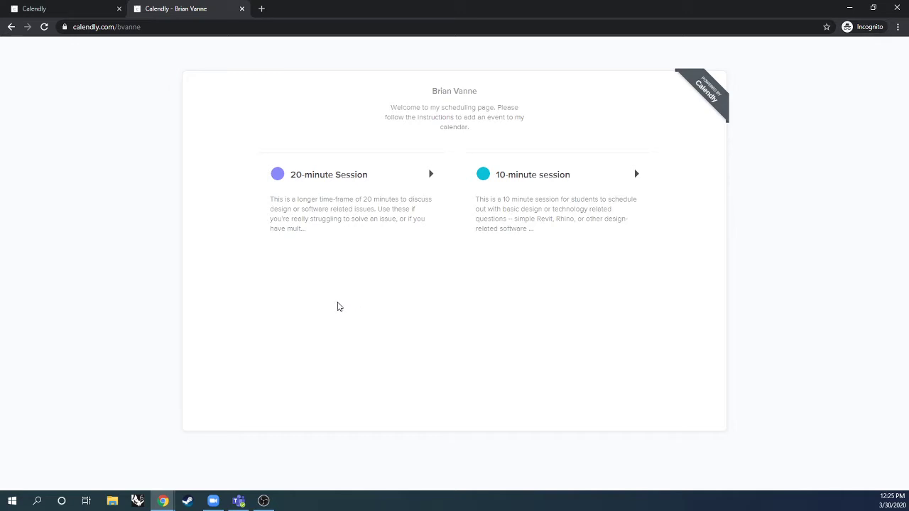
mouse_move(163, 501)
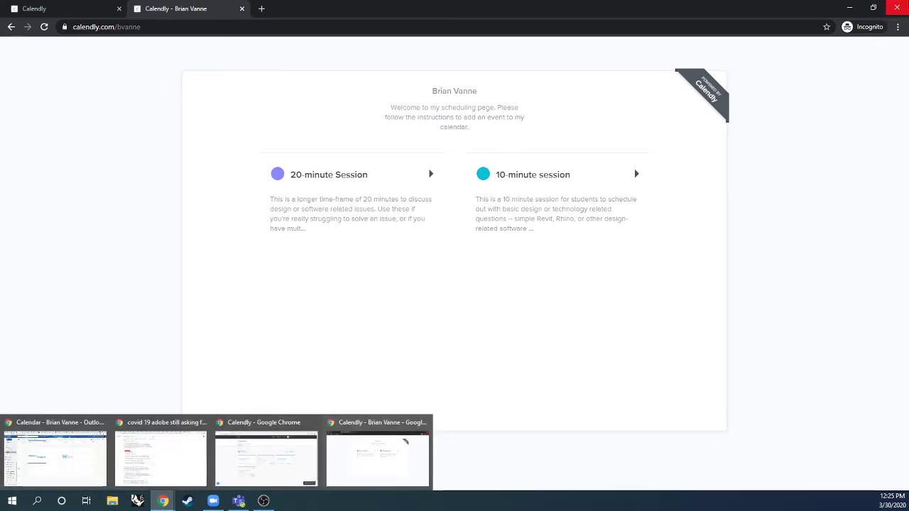
left_click(266, 458)
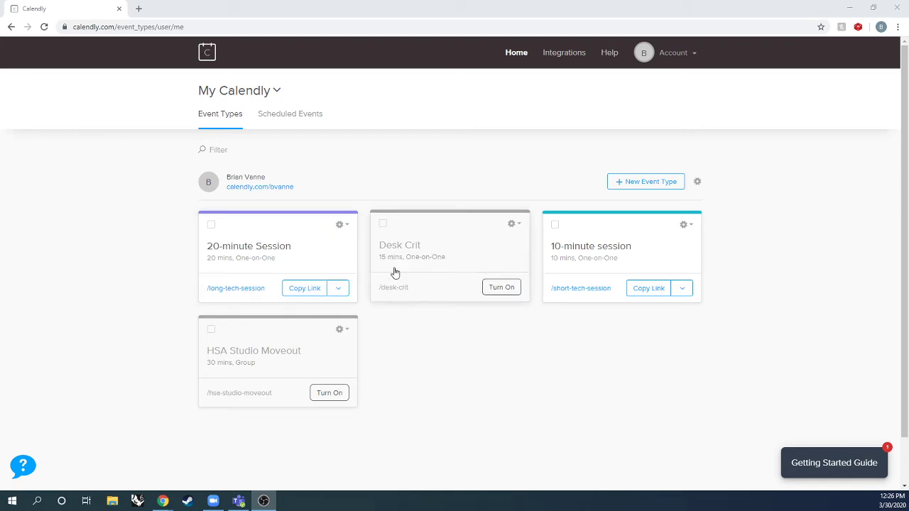
Delete the HSA Studio Moveout event type and confirm the deletion.
left_click(344, 329)
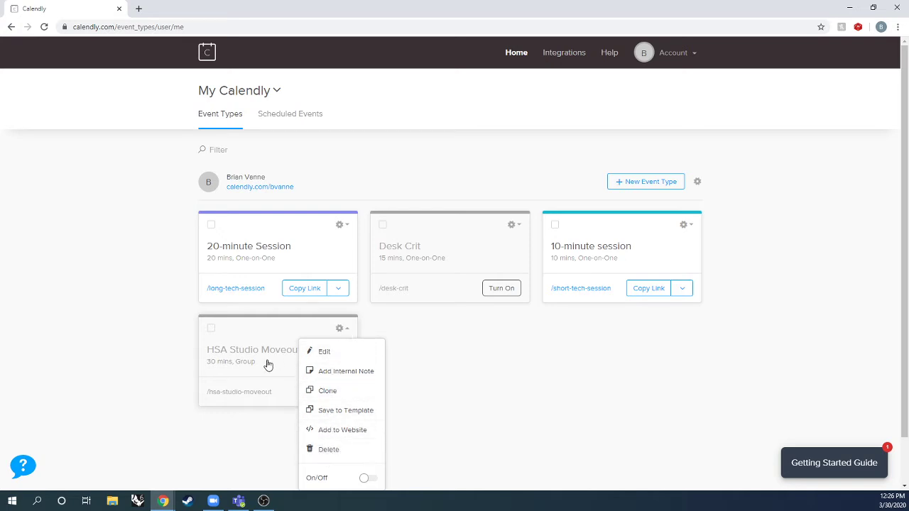
left_click(342, 450)
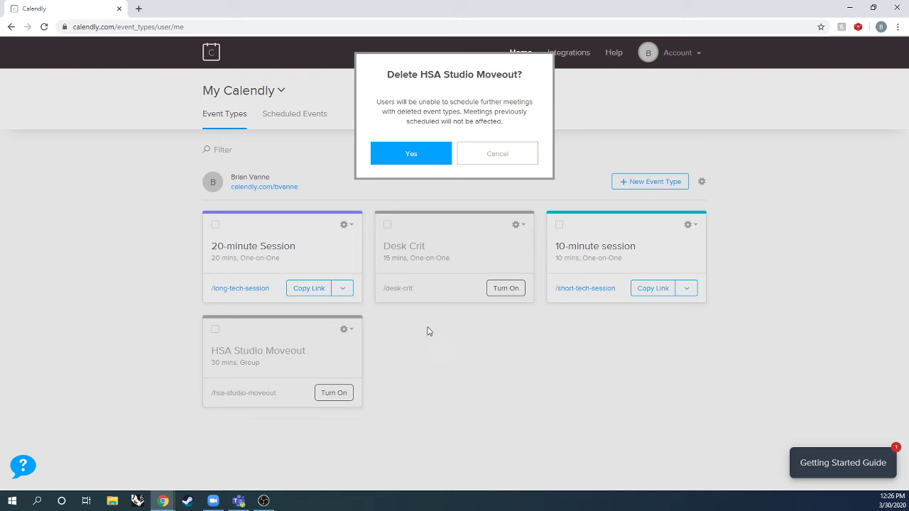
left_click(411, 155)
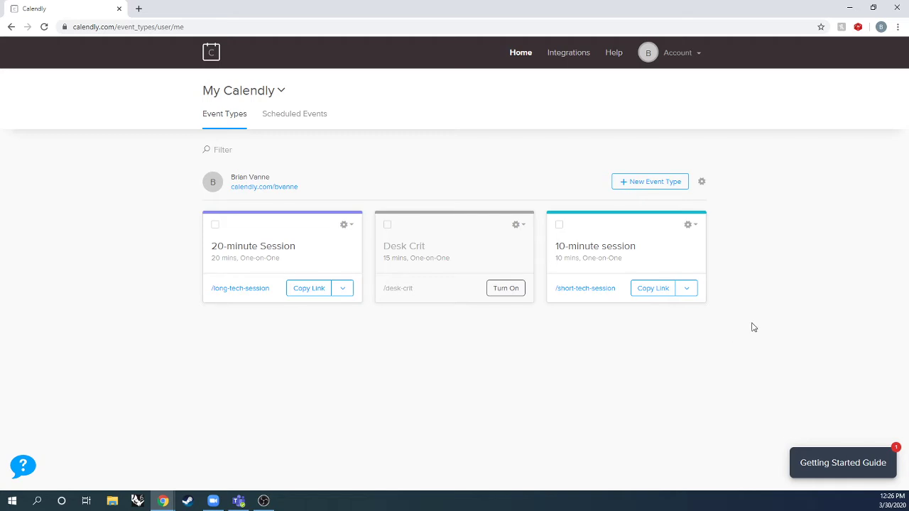
left_click(689, 226)
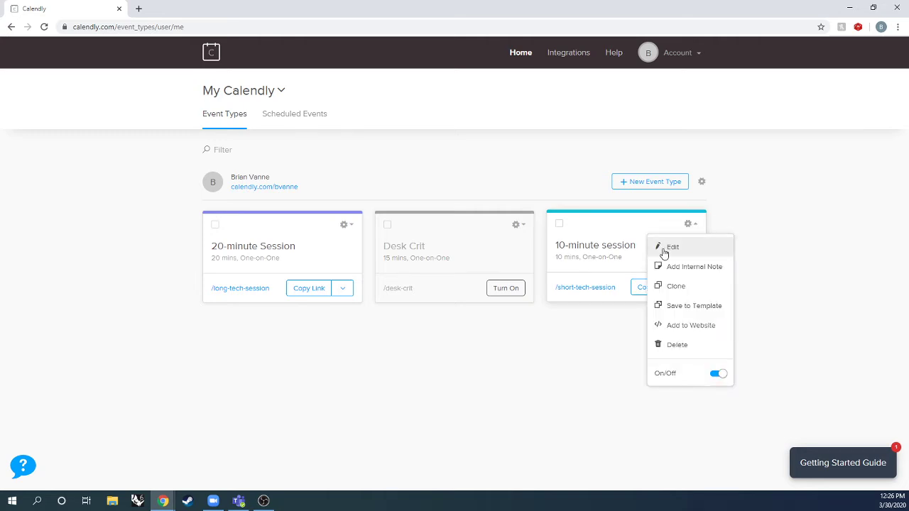
left_click(753, 216)
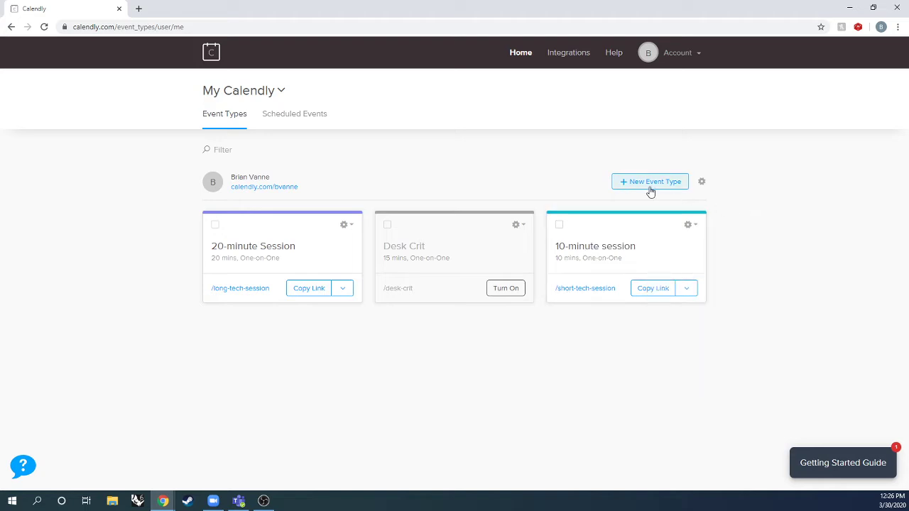
Create a new one-on-one event type and name it "Test Meeting".
left_click(651, 186)
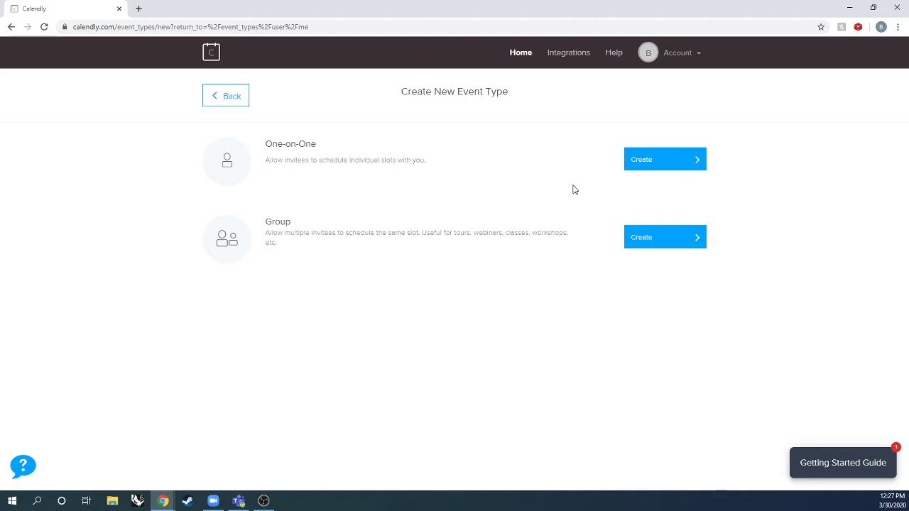
left_click(651, 168)
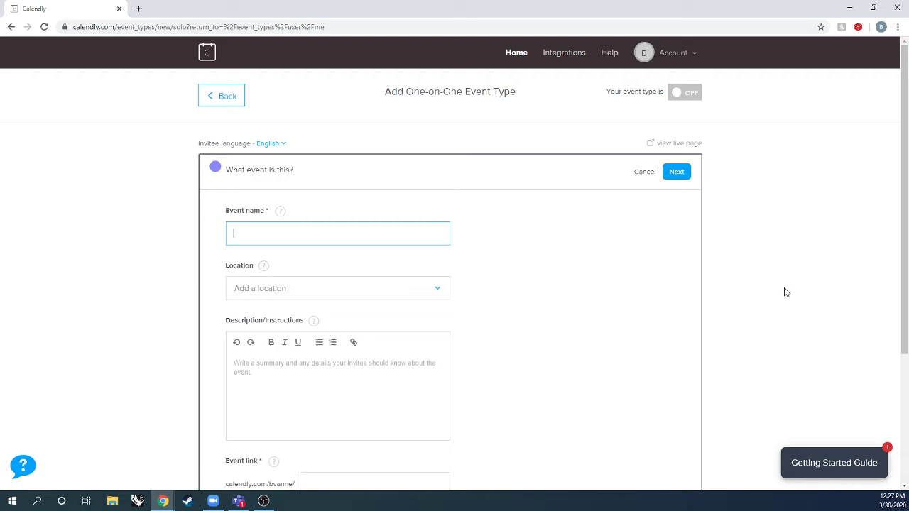
type("Test Meeting")
Set the event's location to Zoom and dismiss the description help pop-up.
scroll(483, 277, "down", 2)
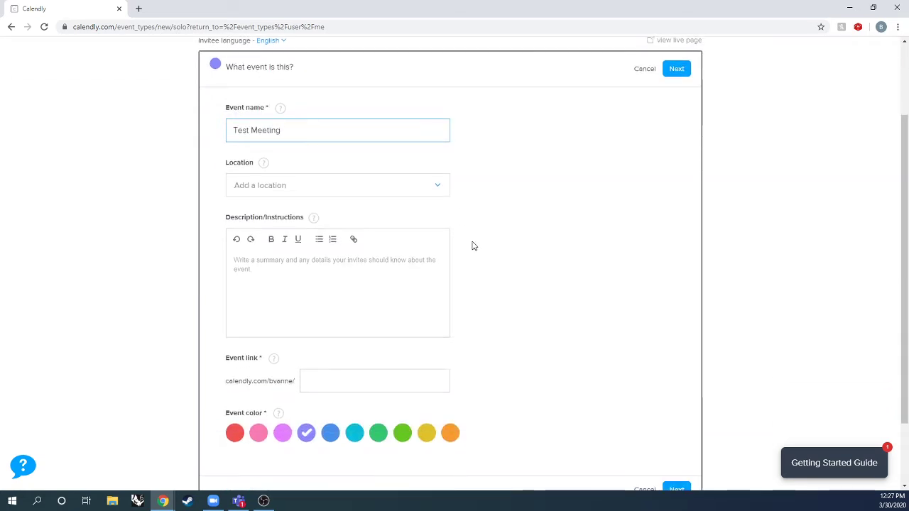
left_click(442, 188)
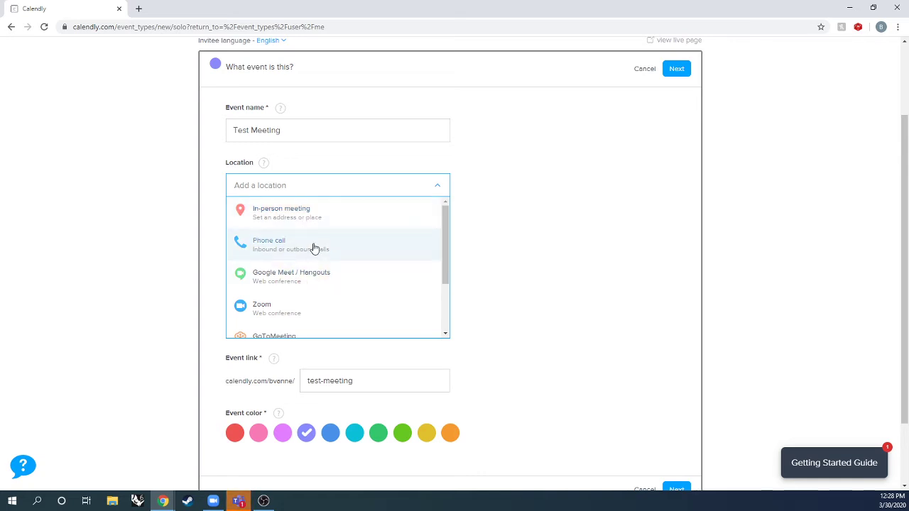
scroll(315, 248, "down", 1)
scroll(314, 248, "down", 1)
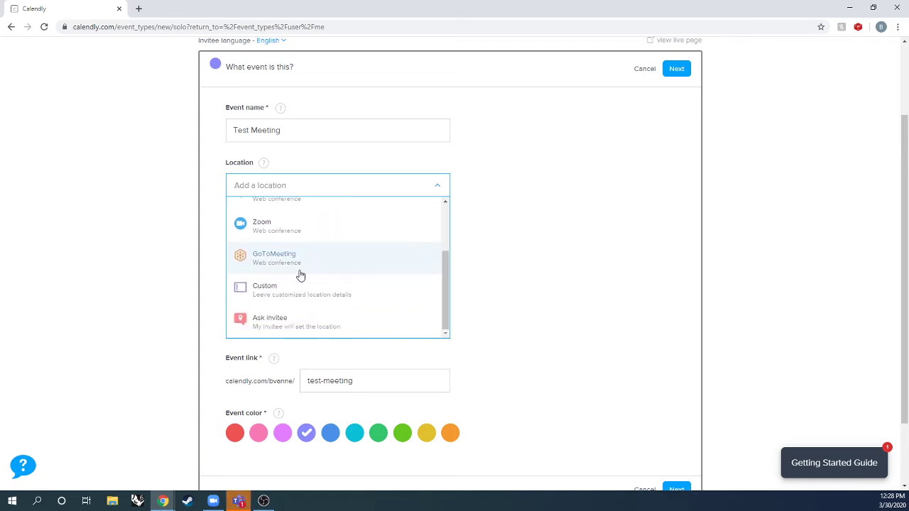
left_click(316, 235)
left_click(314, 233)
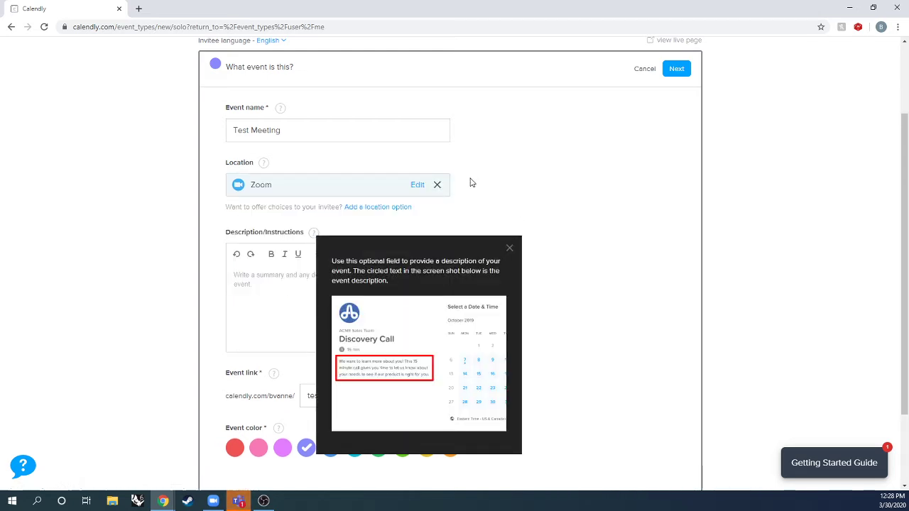
left_click(509, 249)
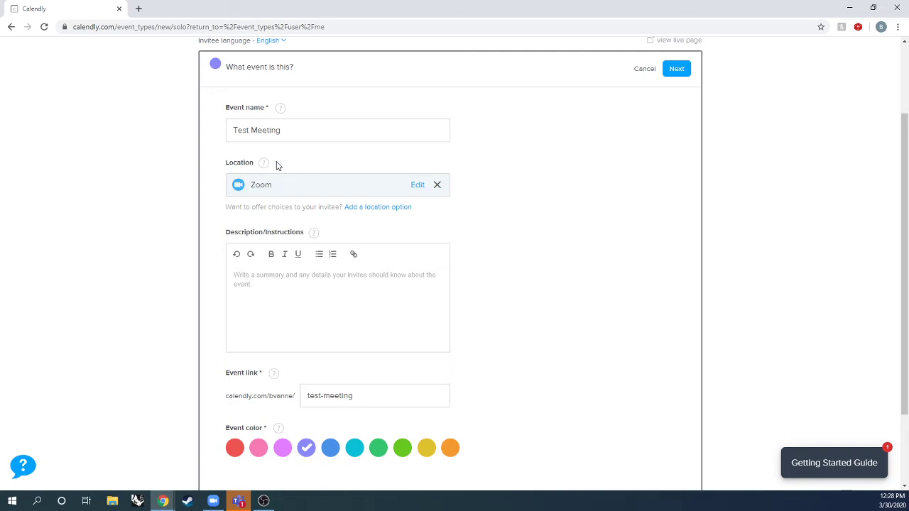
Add a second, custom location option reading "Microsoft Teams" to the event.
left_click(364, 214)
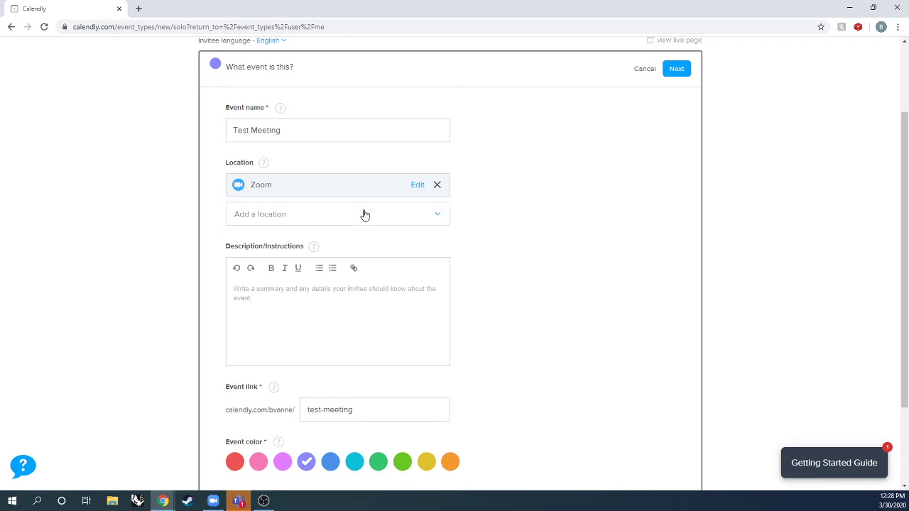
left_click(438, 216)
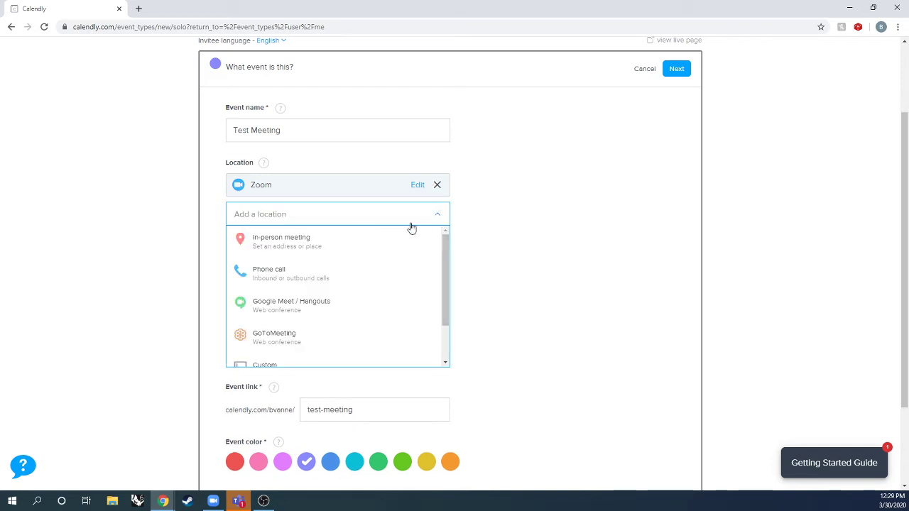
scroll(323, 313, "down", 1)
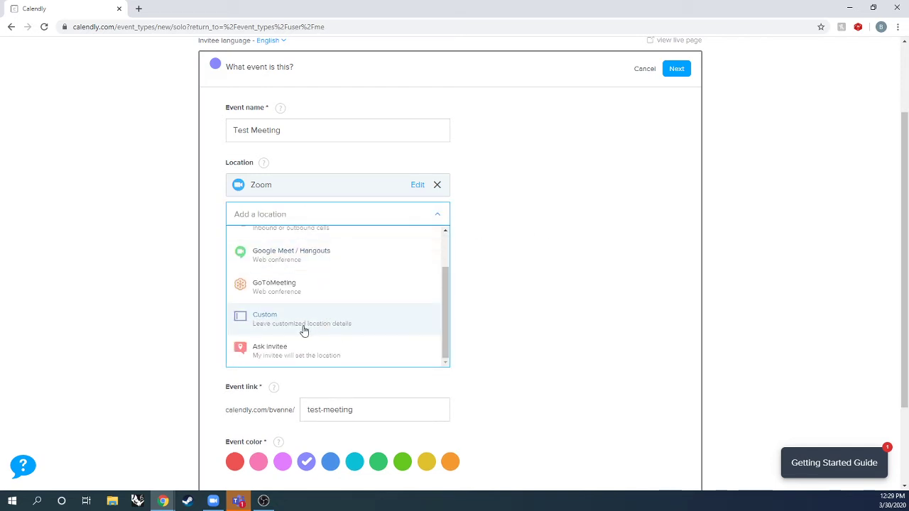
left_click(297, 324)
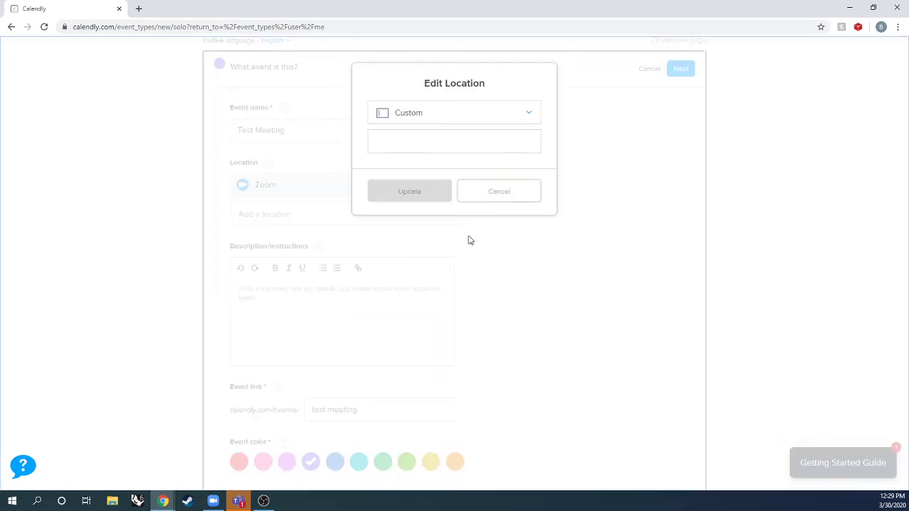
left_click(462, 135)
type("Micr")
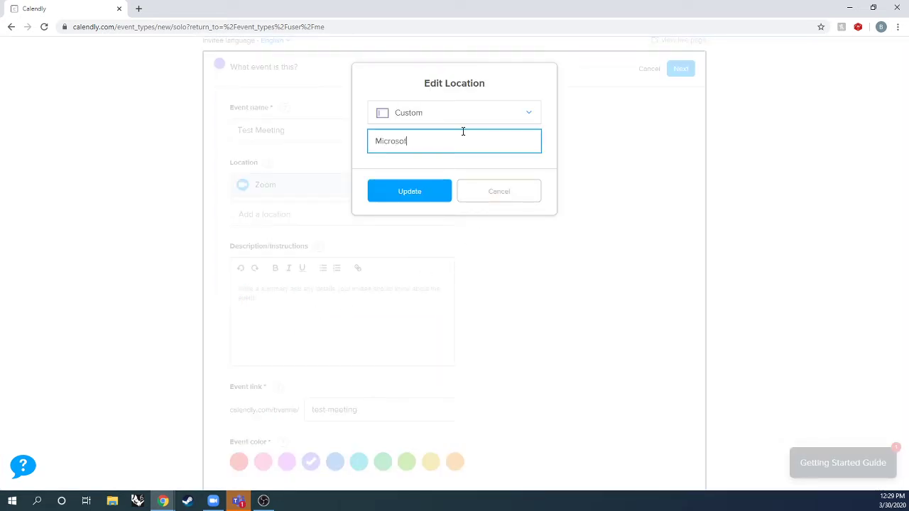
type("osoft Teams")
left_click(416, 190)
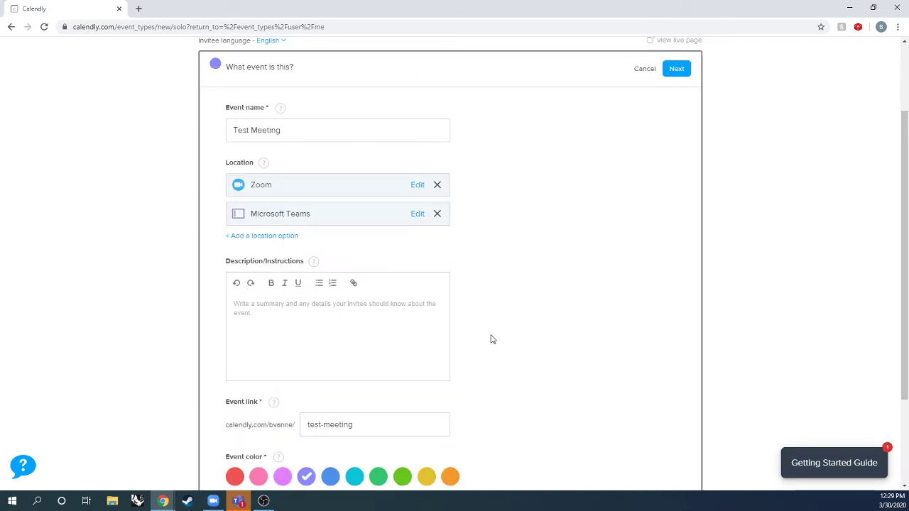
Enter the event description "This is a test meeting, for about 15 min, twice a week.".
scroll(207, 264, "down", 1)
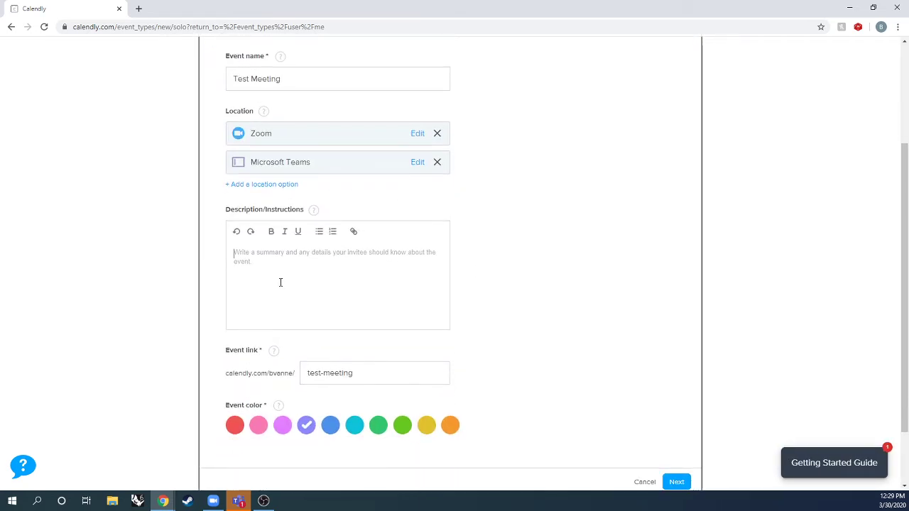
type("This is a test meetin")
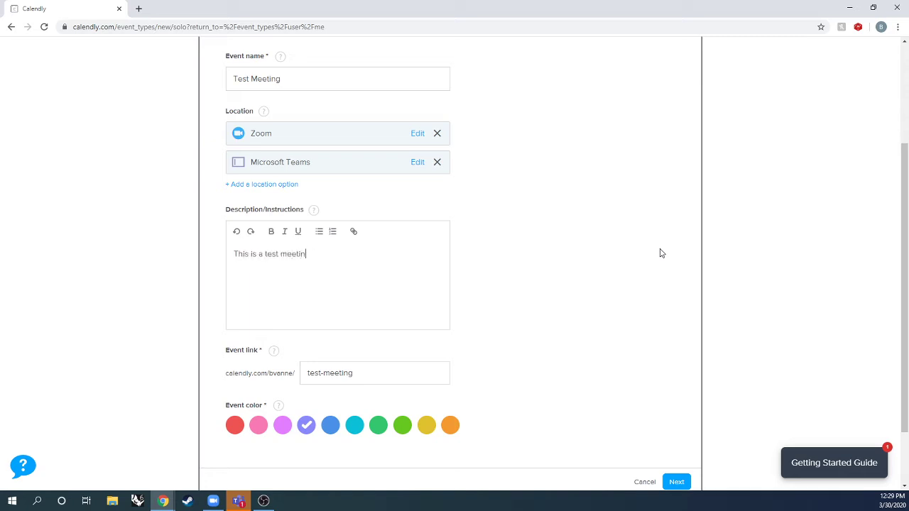
type("g, for about 15 min, twice a week.")
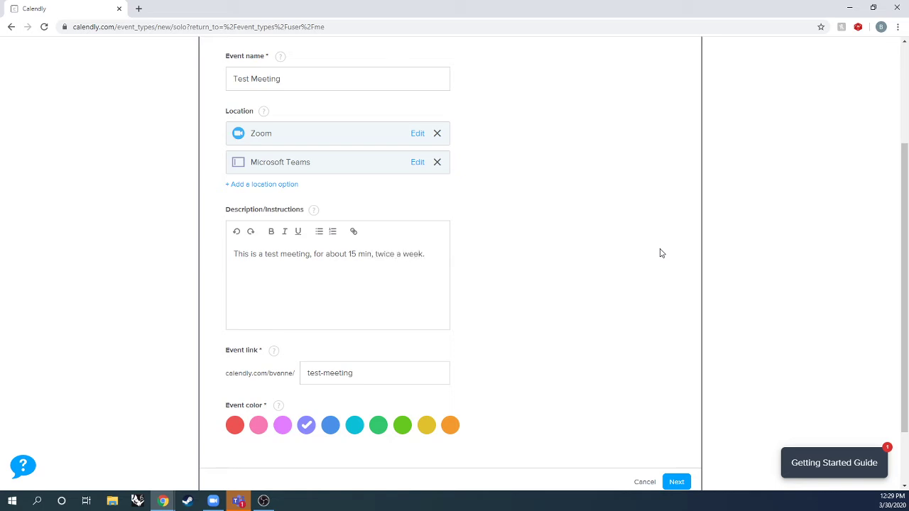
Choose yellow as the event color and continue to the booking time settings.
scroll(572, 263, "down", 2)
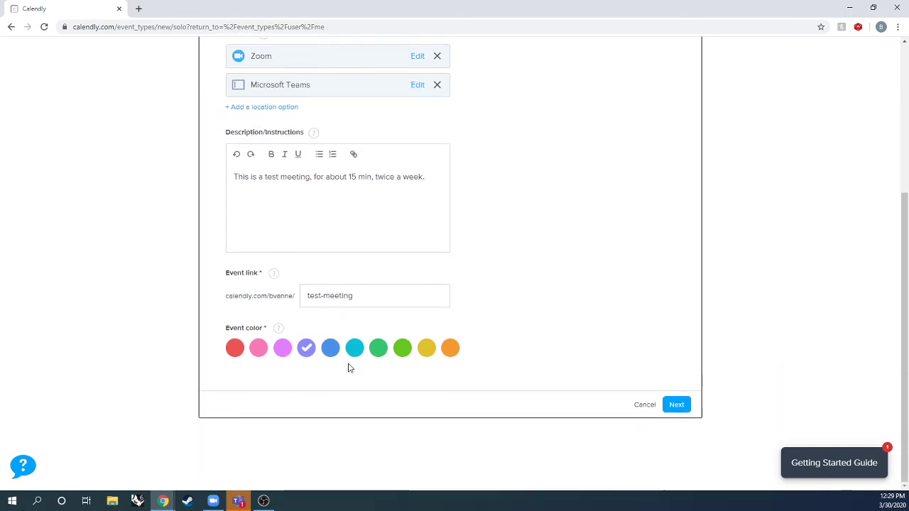
left_click(425, 348)
left_click(683, 409)
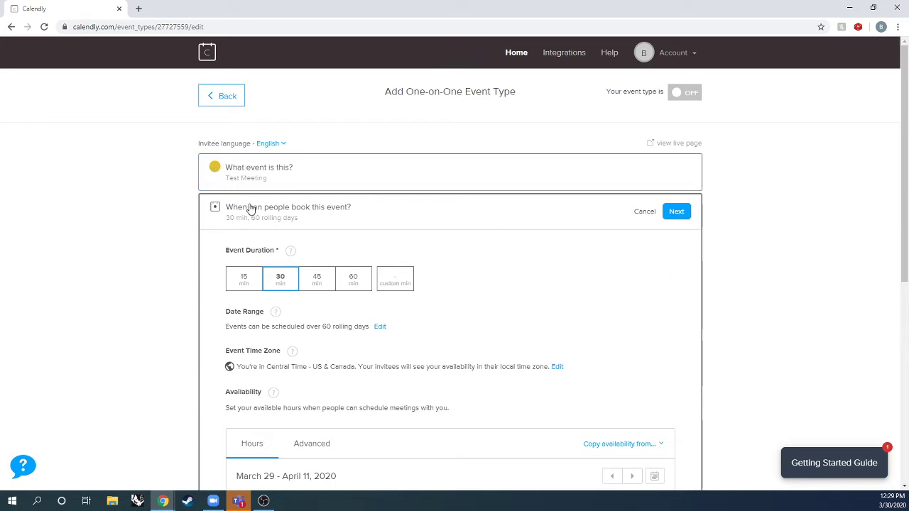
Review the booking time settings and set the event duration to 15 min.
scroll(199, 228, "down", 5)
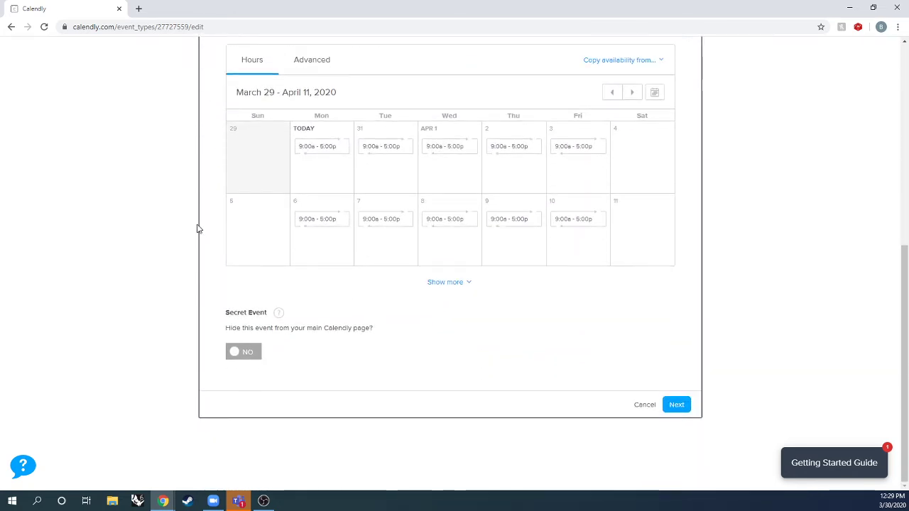
scroll(199, 229, "up", 2)
scroll(198, 227, "up", 3)
scroll(566, 345, "down", 1)
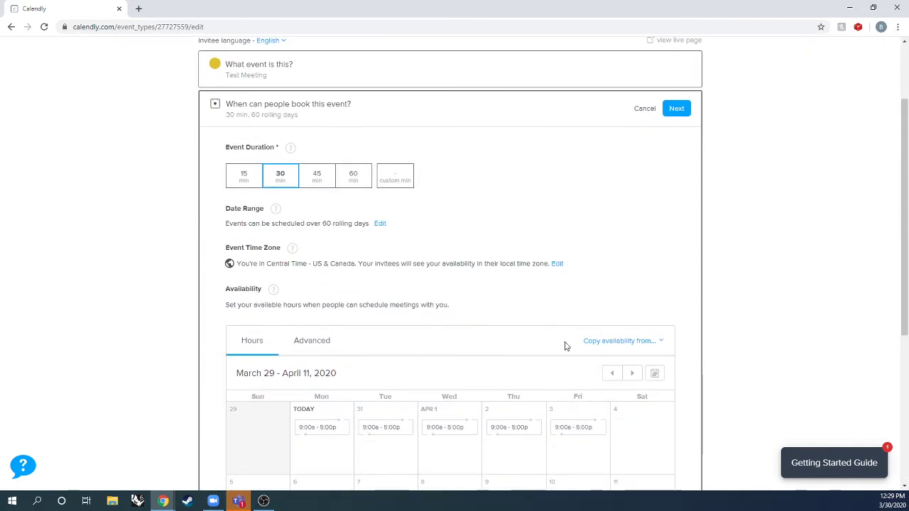
left_click(243, 176)
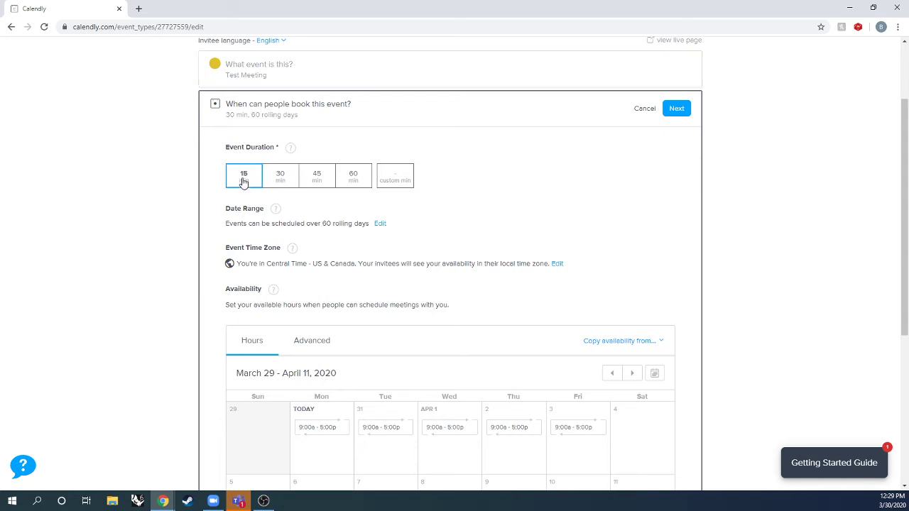
left_click(407, 176)
left_click(247, 183)
Open the event's date range settings and allow scheduling over 7 rolling days.
left_click(381, 224)
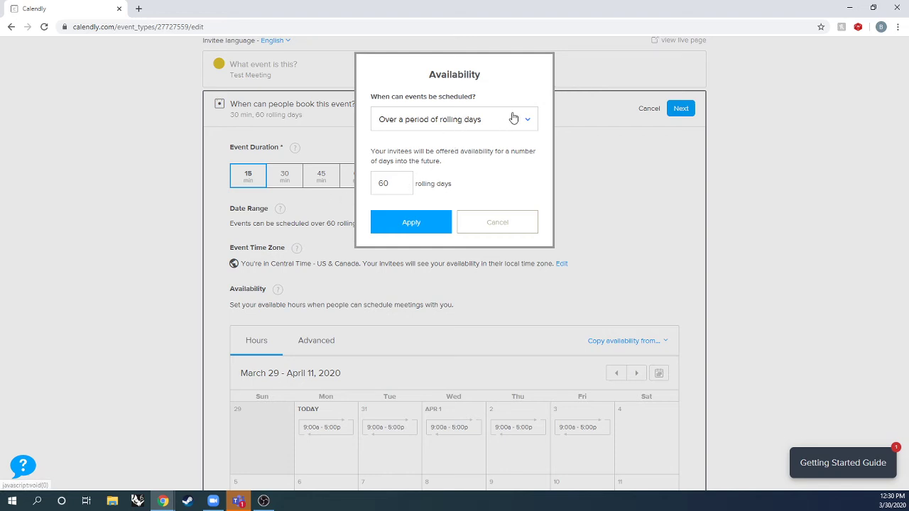
double_click(391, 183)
type("7")
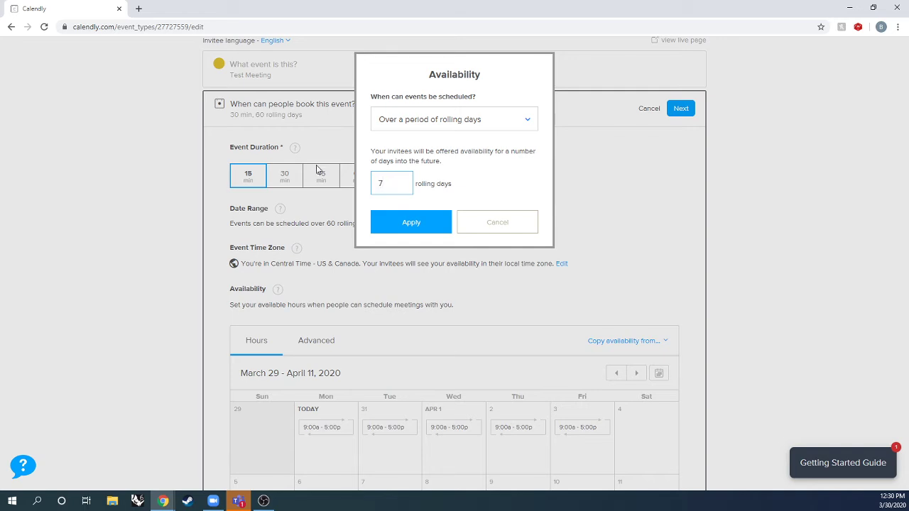
Switch scheduling to a fixed date range and select Mar 30 to Apr 3, 2020.
left_click(489, 124)
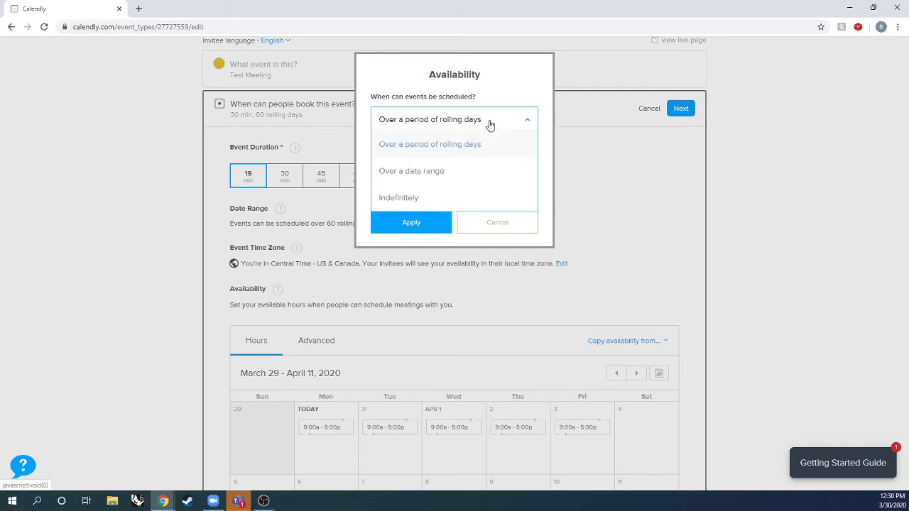
left_click(423, 173)
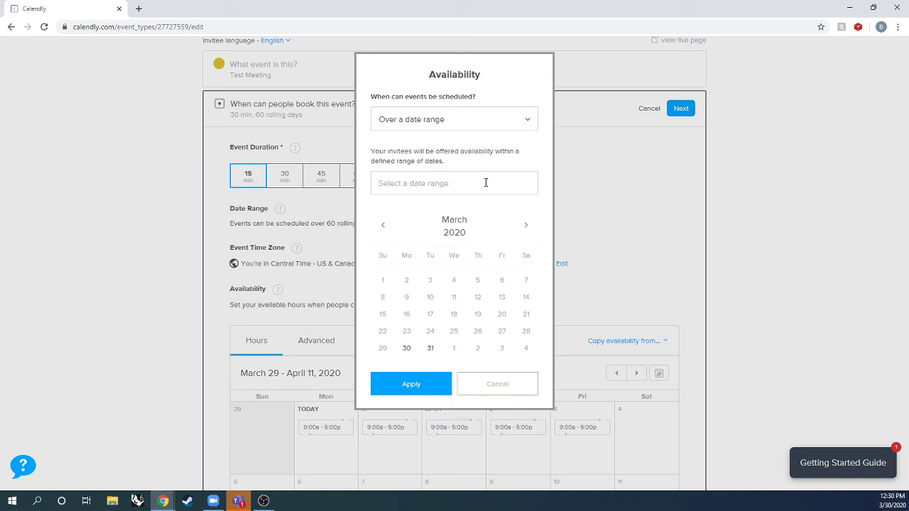
left_click(407, 350)
left_click(505, 355)
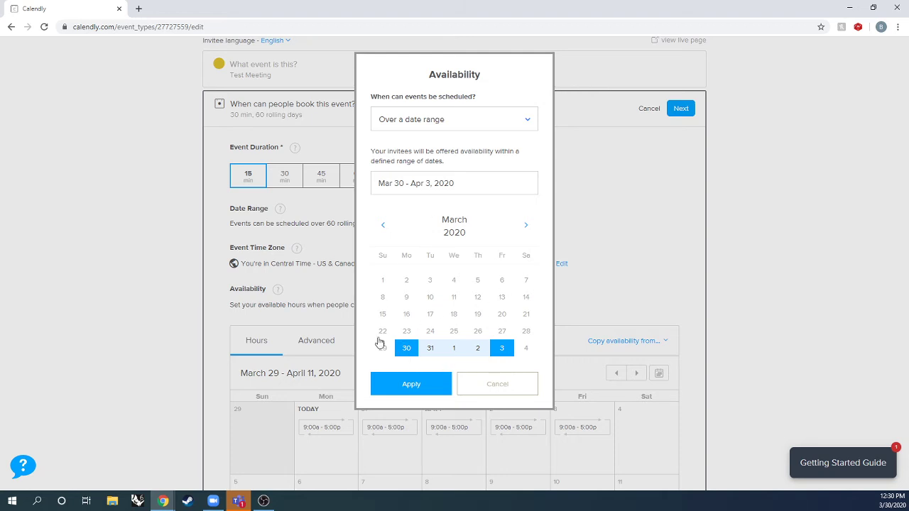
Change scheduling back to a period of rolling days, set it to 7, and apply the date range.
left_click(463, 128)
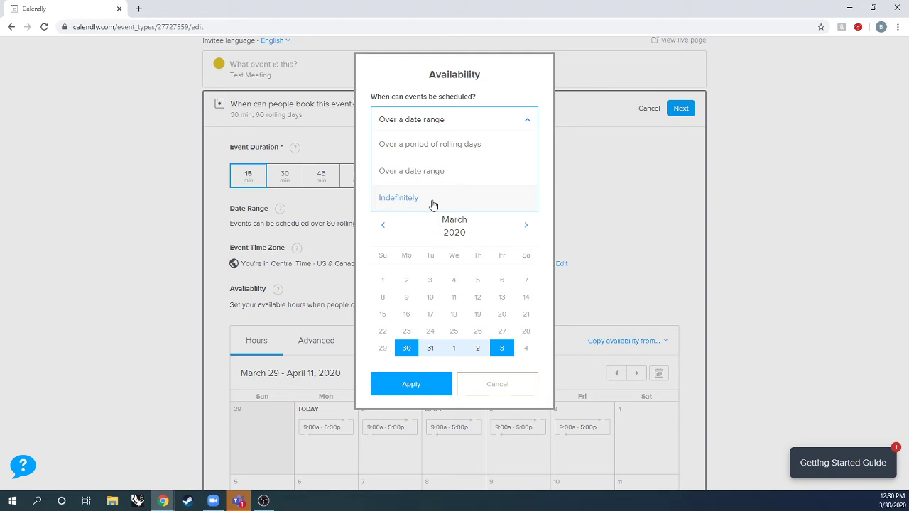
left_click(453, 152)
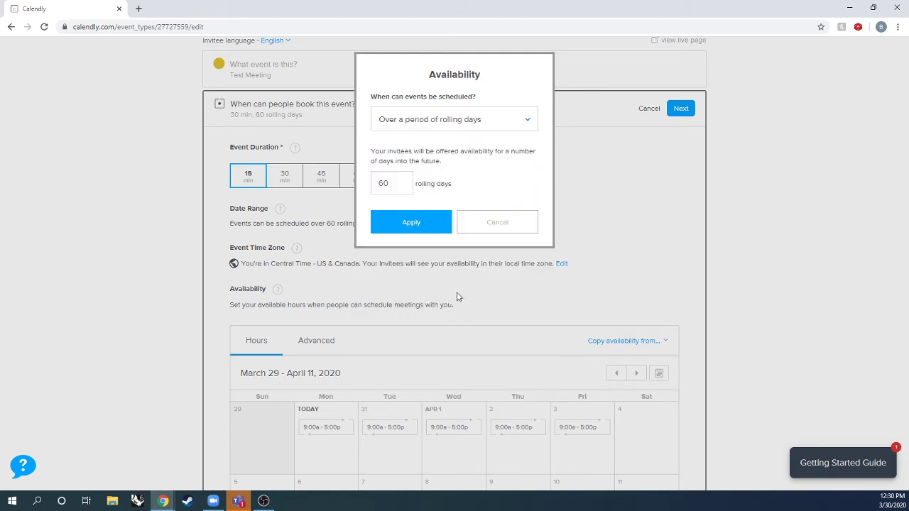
left_click_drag(398, 183, 365, 181)
type("7")
left_click(418, 223)
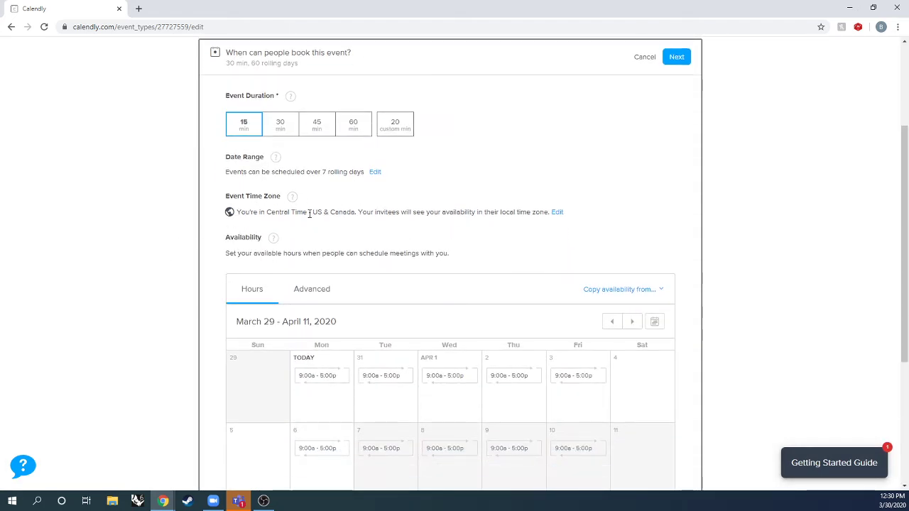
left_click_drag(465, 212, 541, 212)
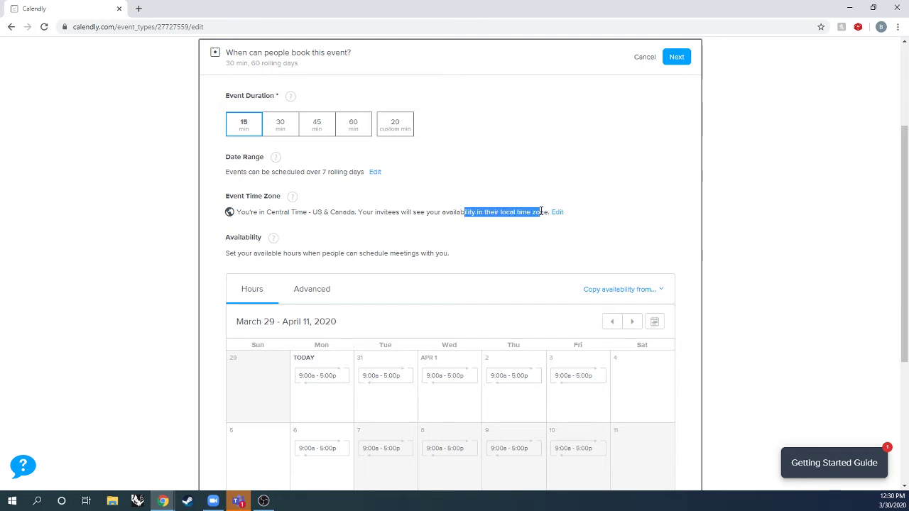
left_click(540, 219)
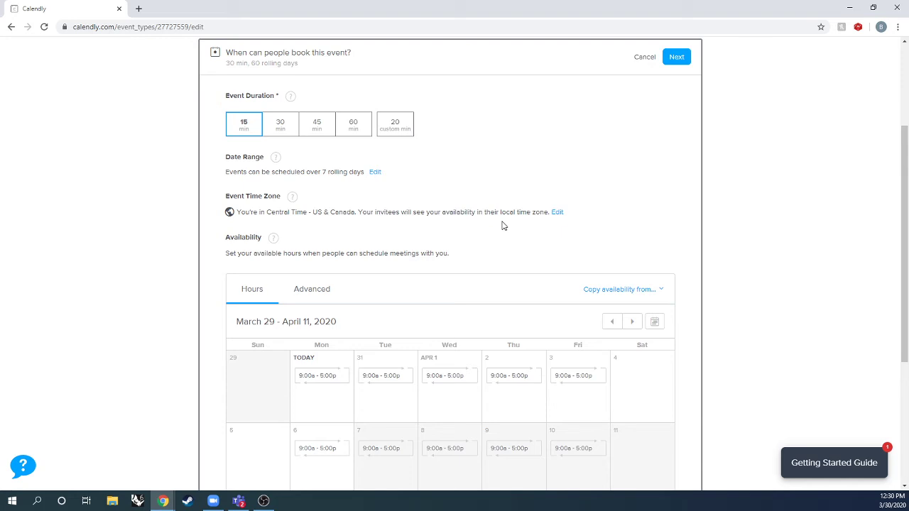
Edit the availability for Tuesday, March 31, and set the end time to 10:00 am.
scroll(502, 225, "down", 1)
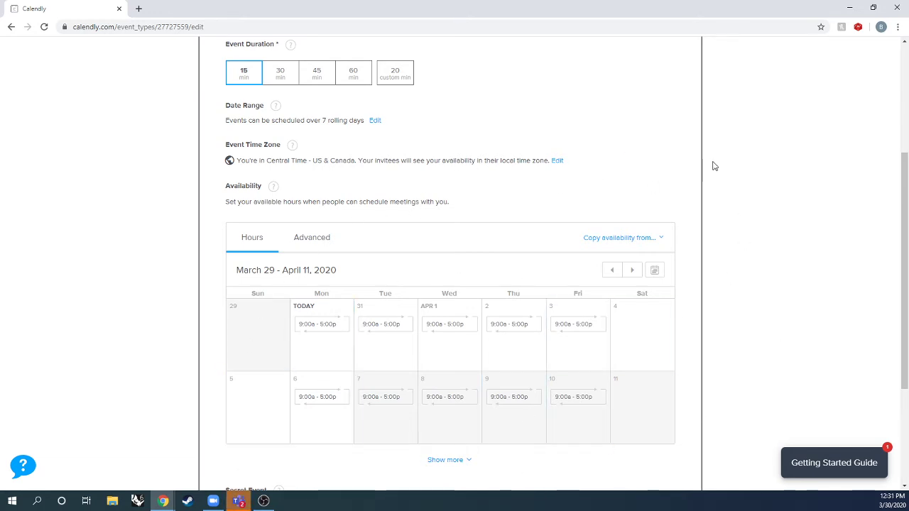
scroll(714, 166, "down", 2)
scroll(714, 166, "up", 1)
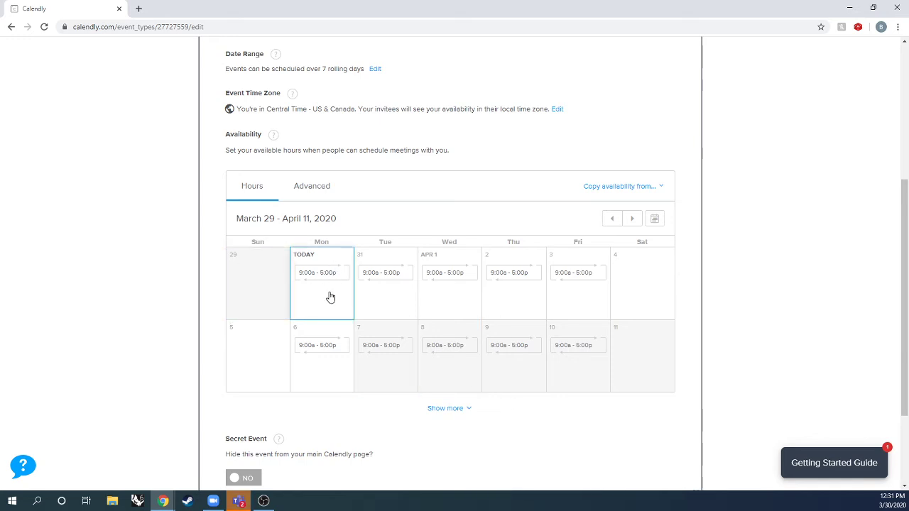
left_click(385, 301)
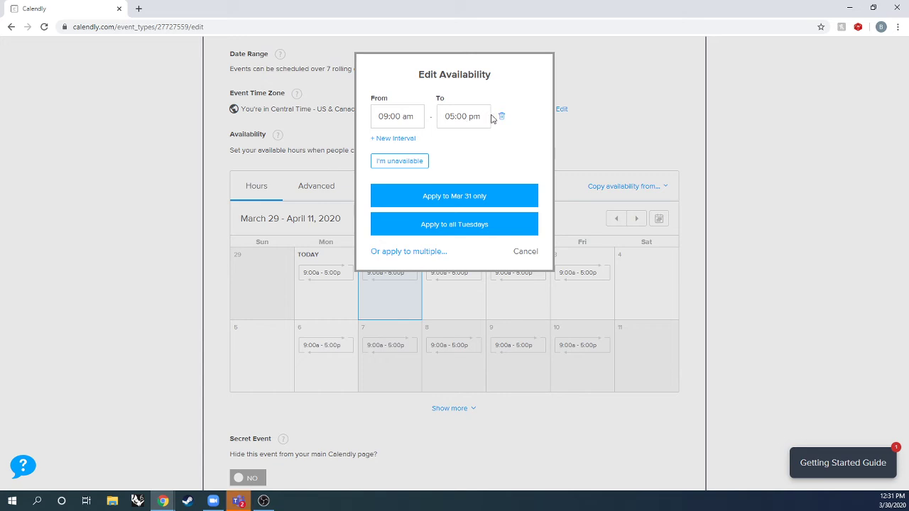
left_click_drag(488, 117, 397, 111)
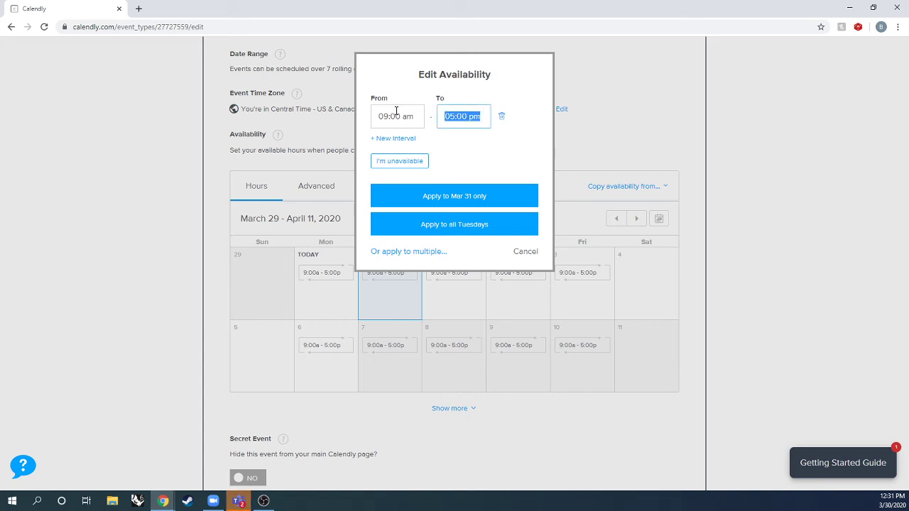
type("10:00 am")
left_click(450, 156)
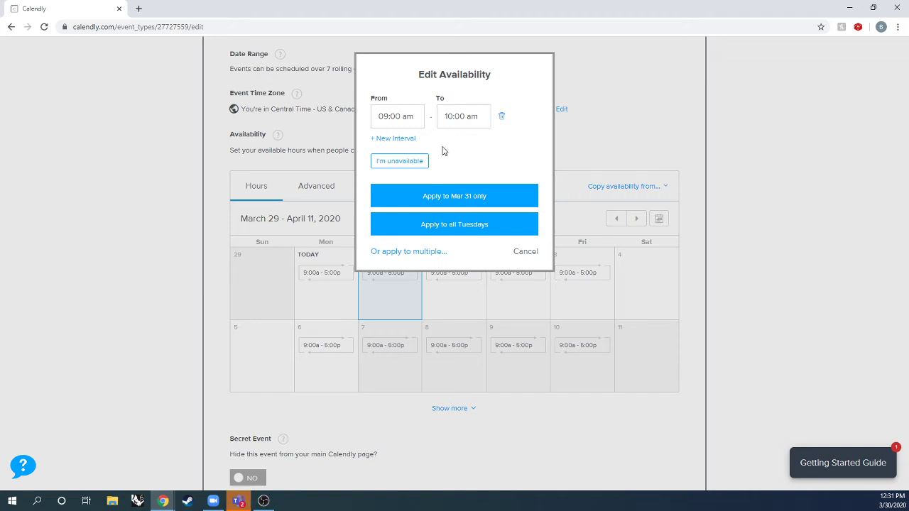
Add a second availability interval for March 31 from 10:30 am to 12:00.
left_click(405, 140)
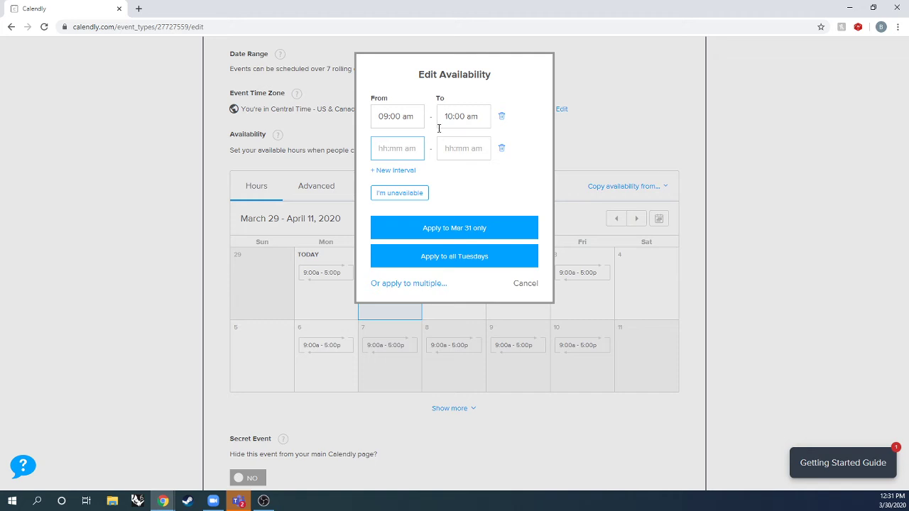
type("10:30 am")
left_click(460, 158)
type("12")
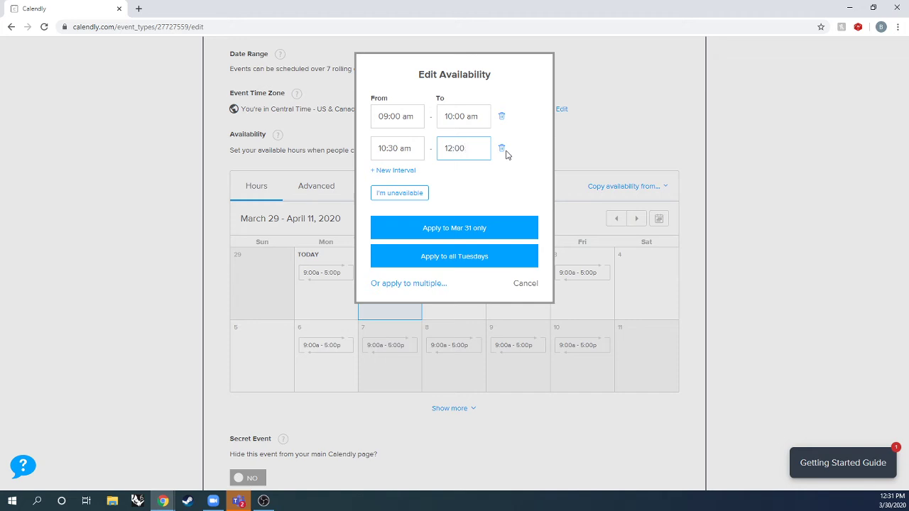
left_click(504, 174)
Clear the March 31 intervals by marking the day unavailable, and add a new interval from 10:00 am to 11:00 am.
left_click(404, 195)
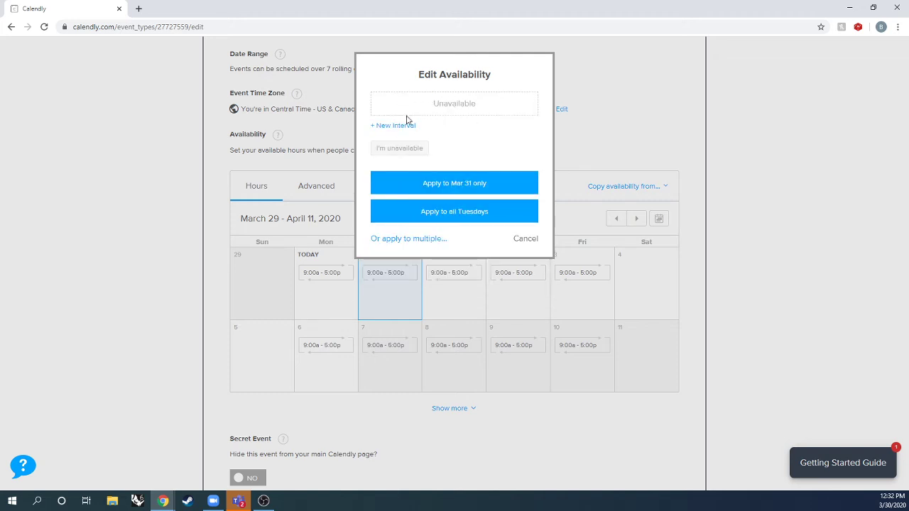
left_click(386, 128)
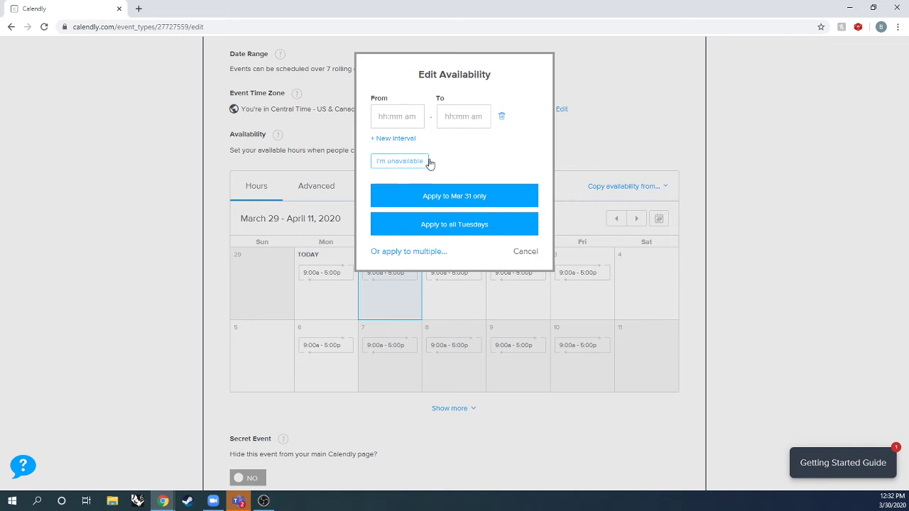
left_click(397, 115)
type("10:00am")
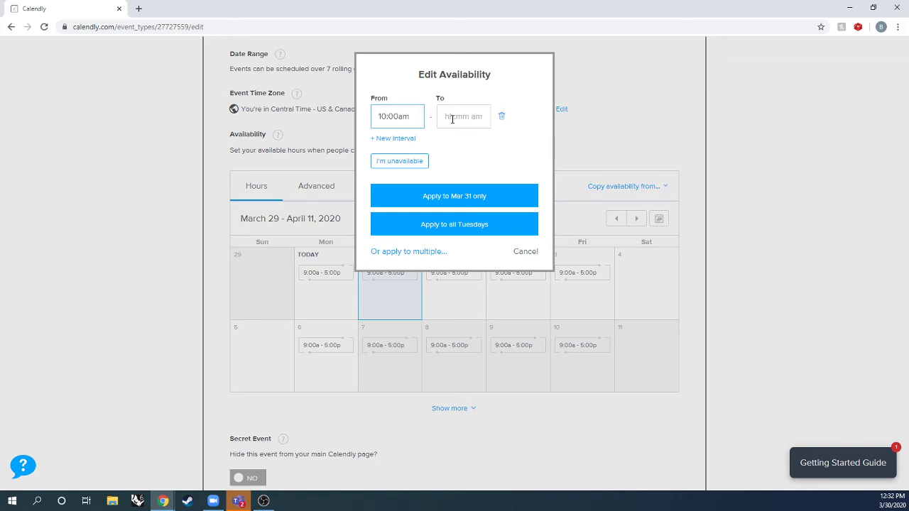
left_click(453, 120)
type("11:00am")
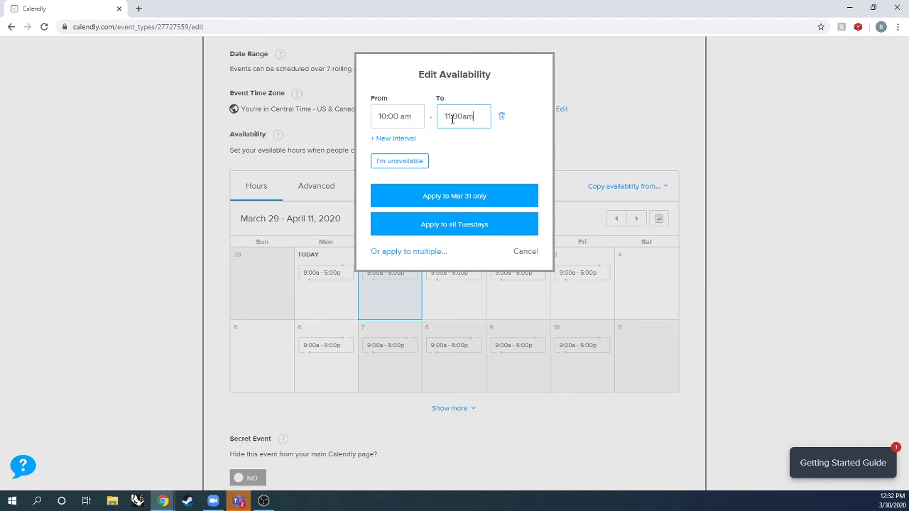
left_click(488, 153)
Apply the edited hours to all Tuesdays and Thursdays as repeating days of the week.
left_click(402, 253)
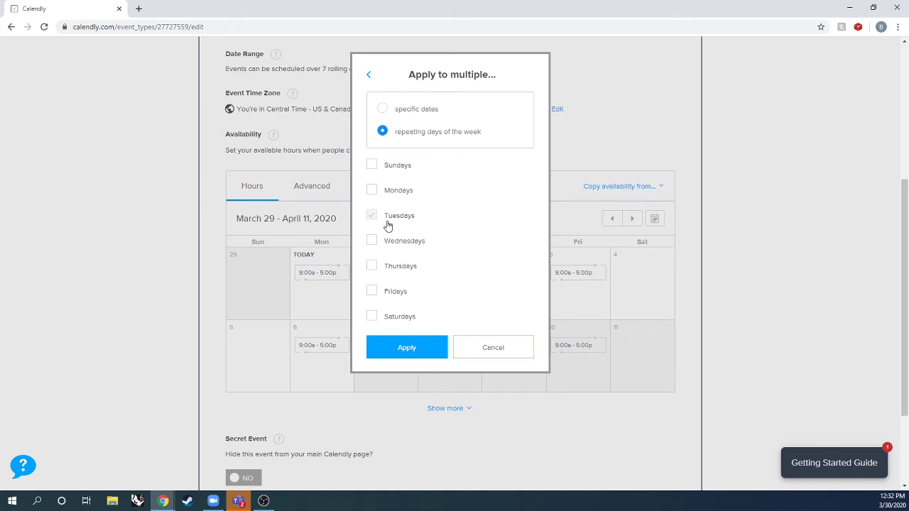
left_click(371, 267)
left_click(407, 348)
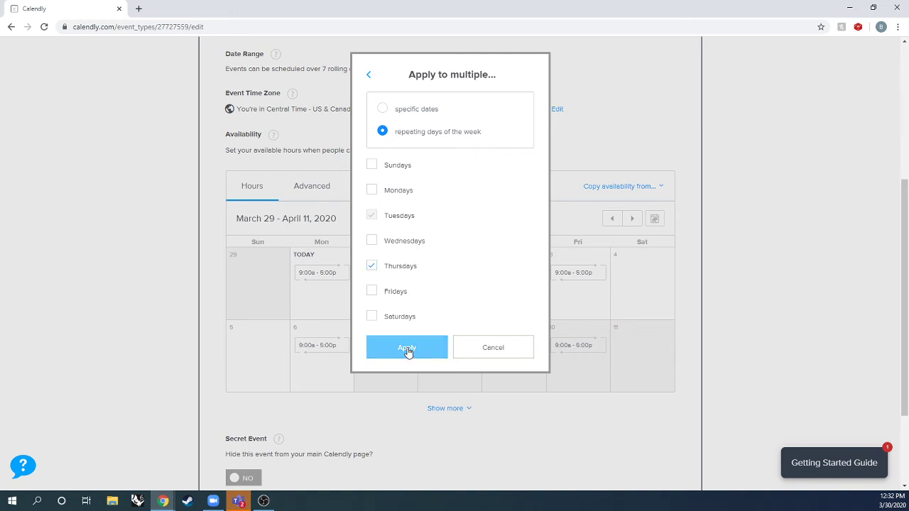
Mark all Mondays, Wednesdays and Fridays as unavailable, and continue past the booking time settings.
scroll(476, 357, "down", 1)
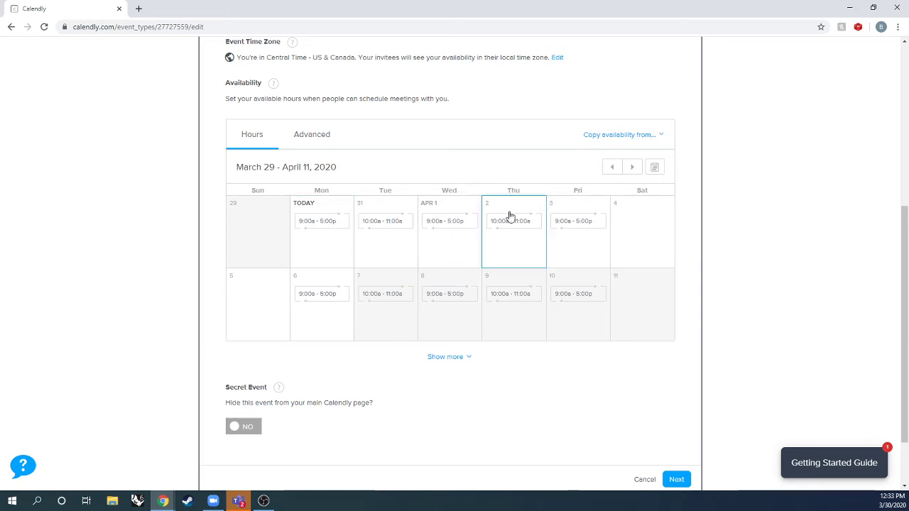
left_click(335, 245)
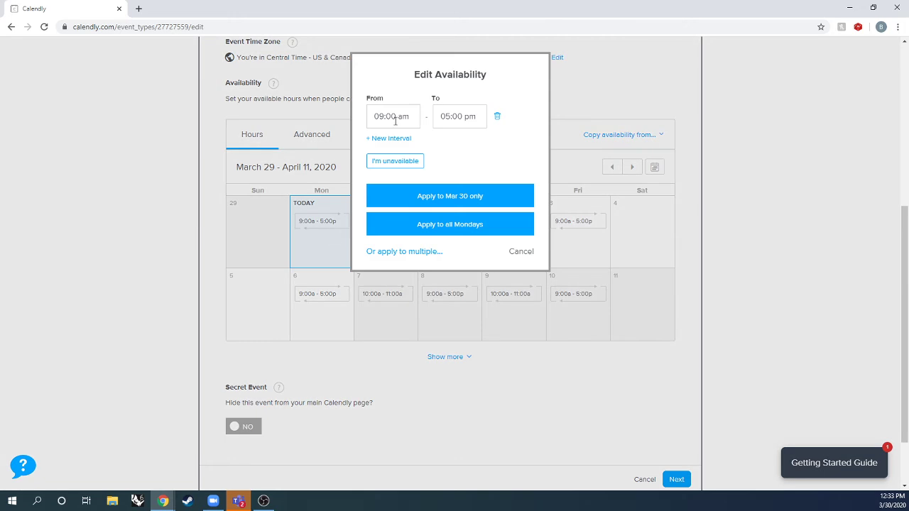
left_click(400, 161)
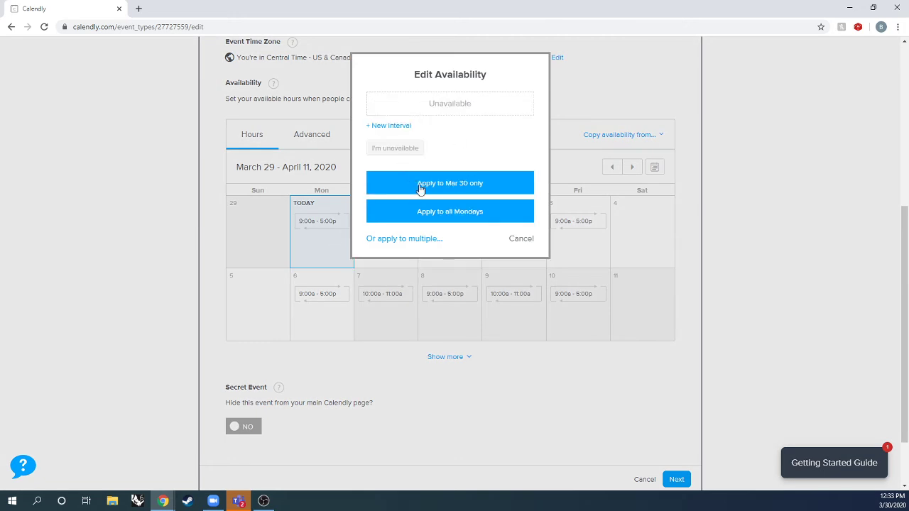
left_click(417, 240)
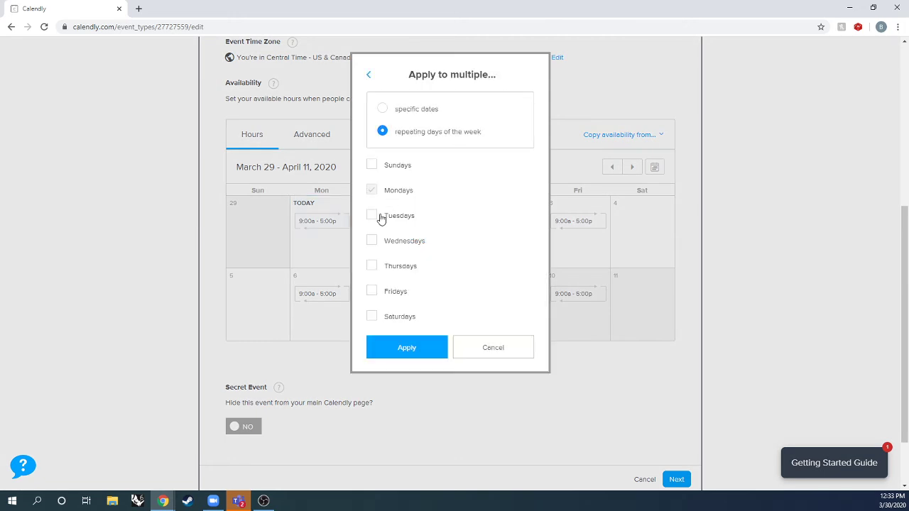
left_click(376, 240)
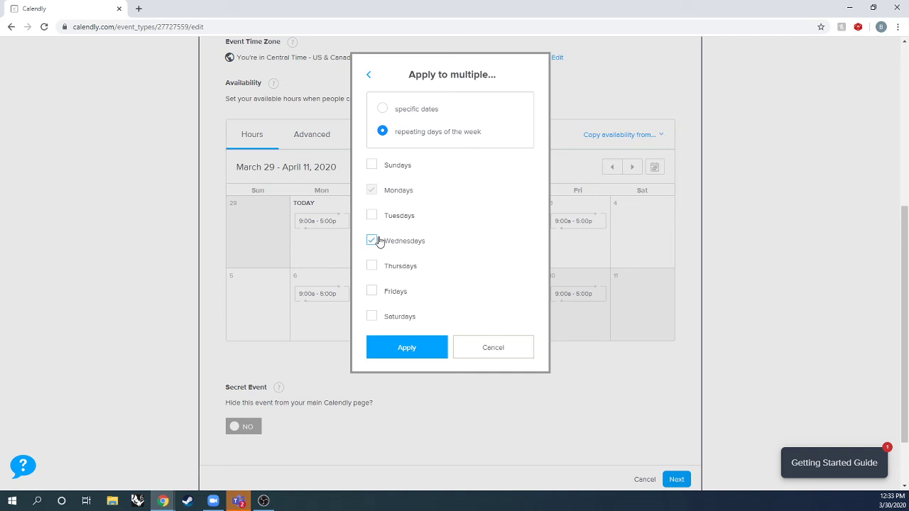
left_click(373, 291)
left_click(404, 348)
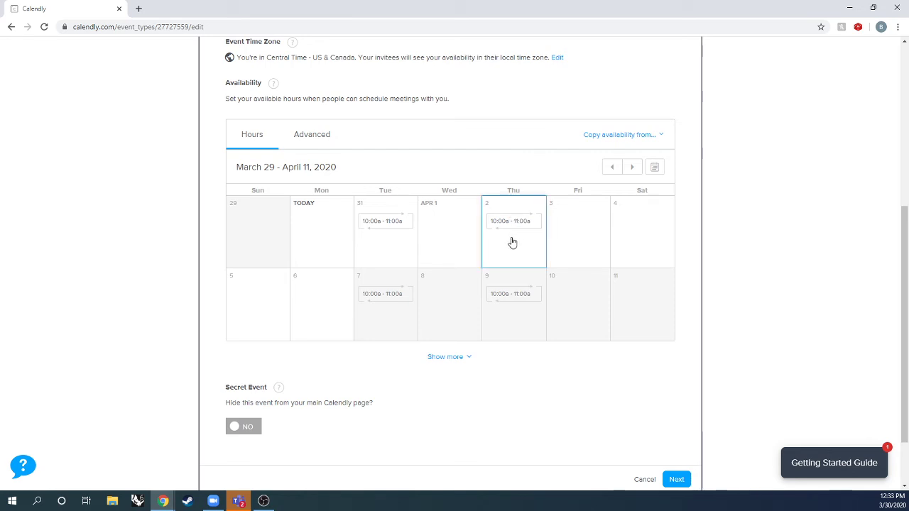
scroll(516, 389, "down", 1)
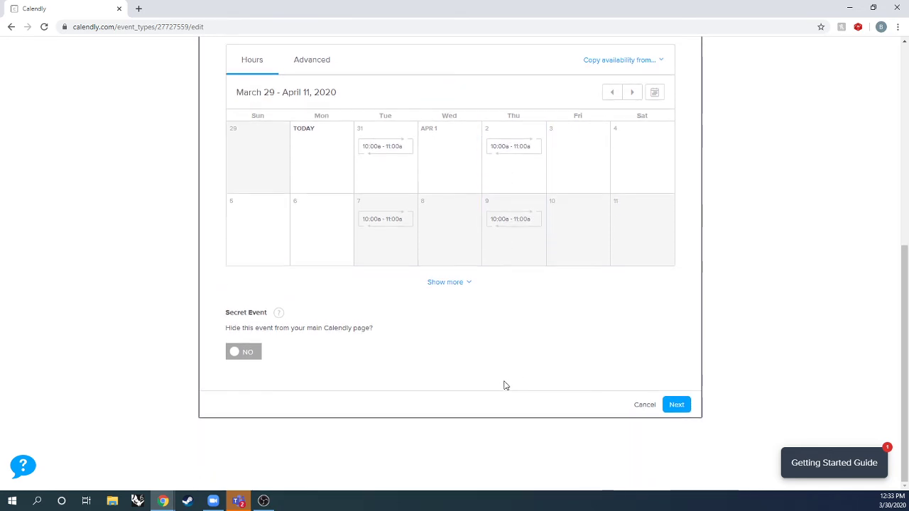
left_click(673, 405)
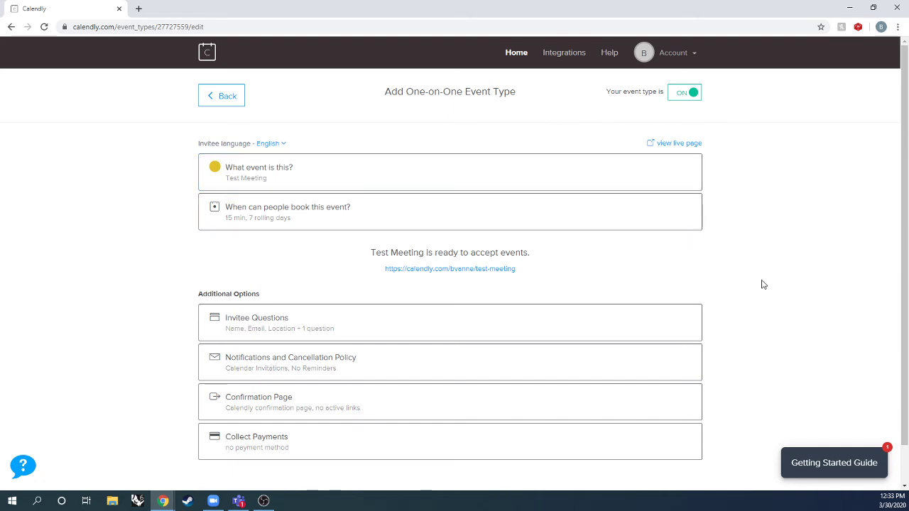
Reopen the booking time settings to review the duration, date range and availability calendar, and close them again.
scroll(714, 285, "down", 1)
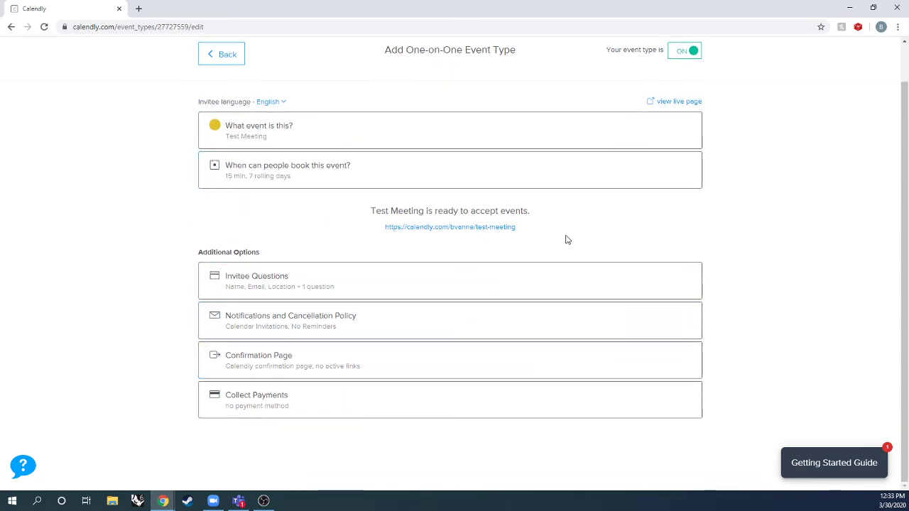
left_click(343, 176)
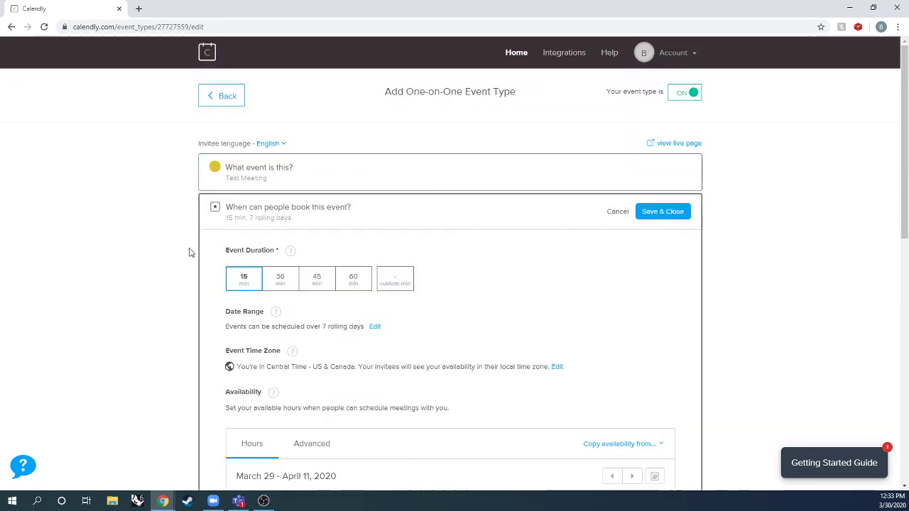
scroll(178, 341, "down", 4)
scroll(457, 188, "up", 1)
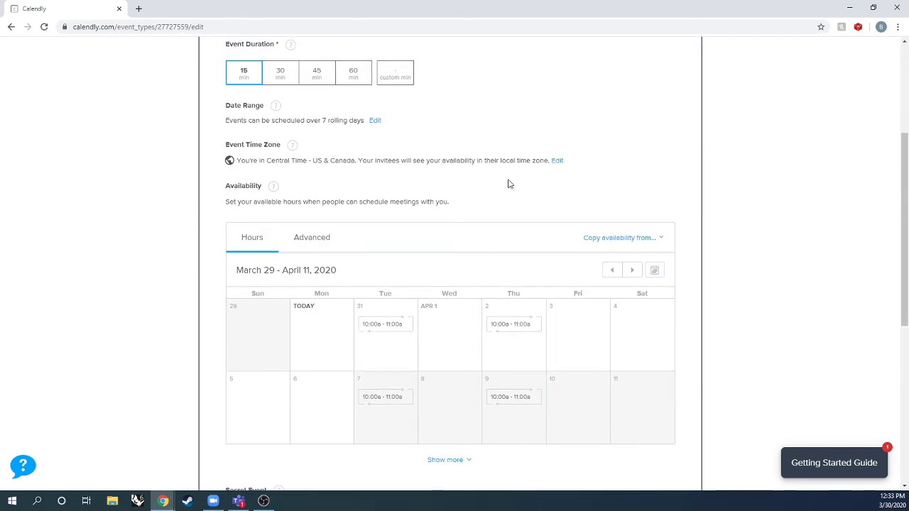
scroll(278, 248, "up", 3)
scroll(294, 166, "down", 1)
left_click(293, 162)
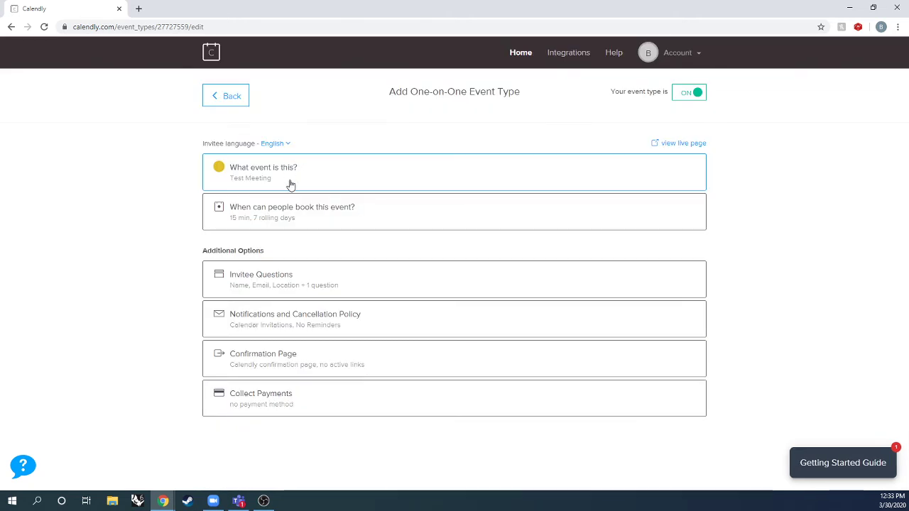
Examine the answer types and Required option for a new invitee question, discard the question, and save the Invitee Questions section.
left_click(344, 277)
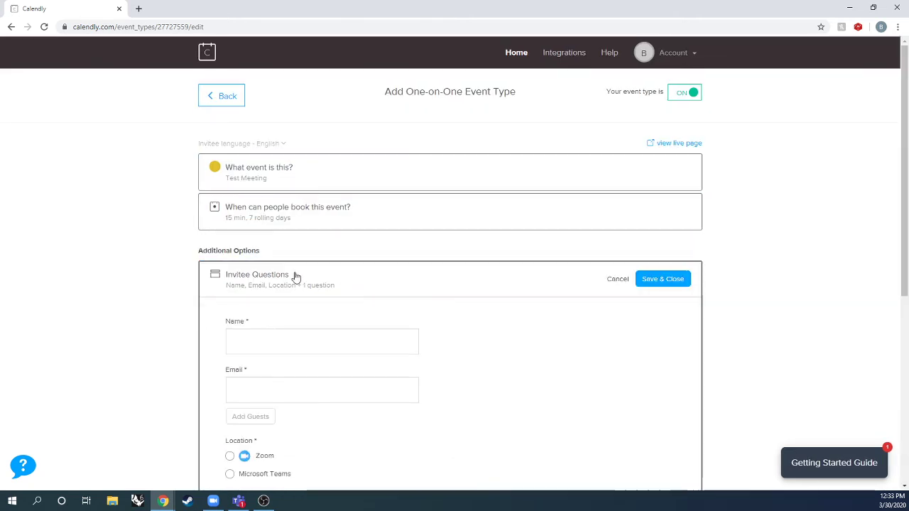
scroll(111, 296, "down", 3)
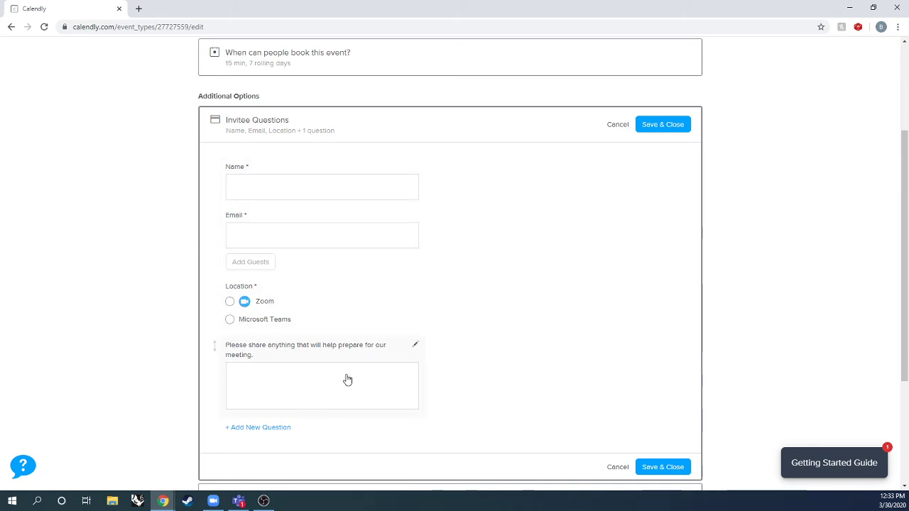
left_click(258, 434)
left_click(512, 207)
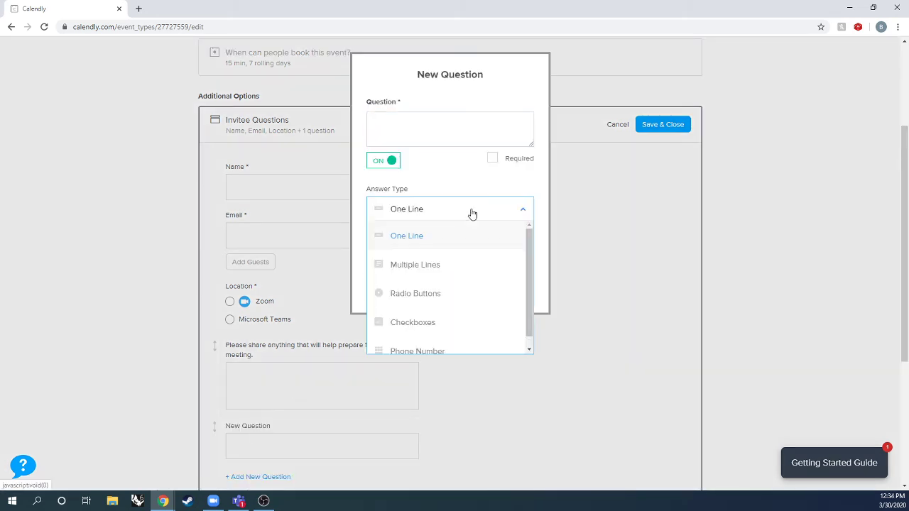
scroll(461, 273, "down", 1)
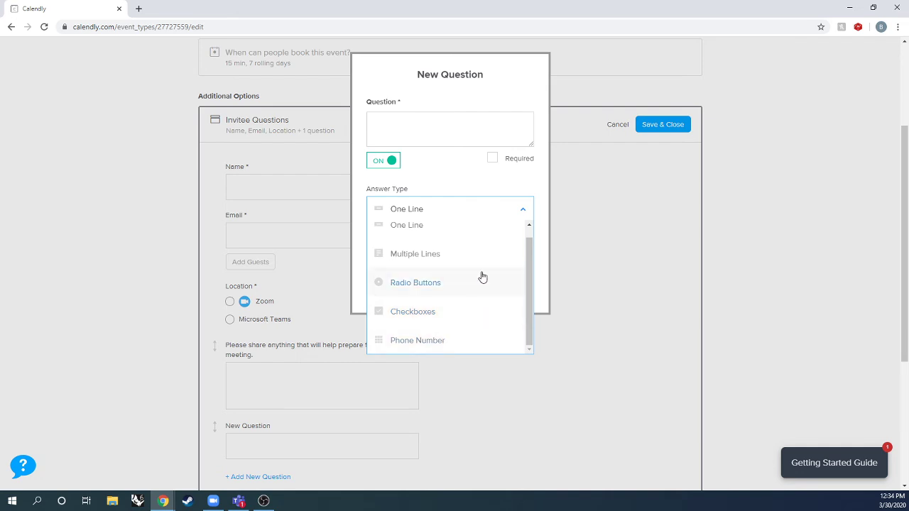
scroll(436, 339, "up", 1)
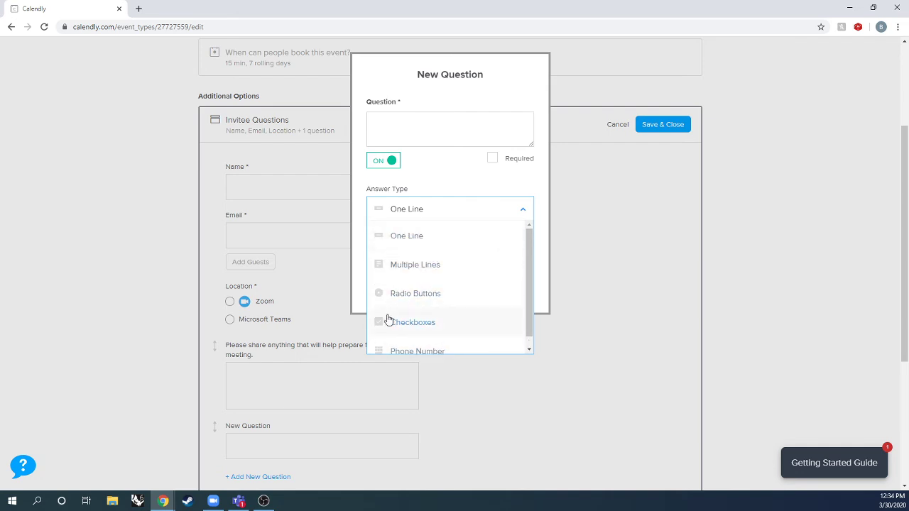
left_click(443, 174)
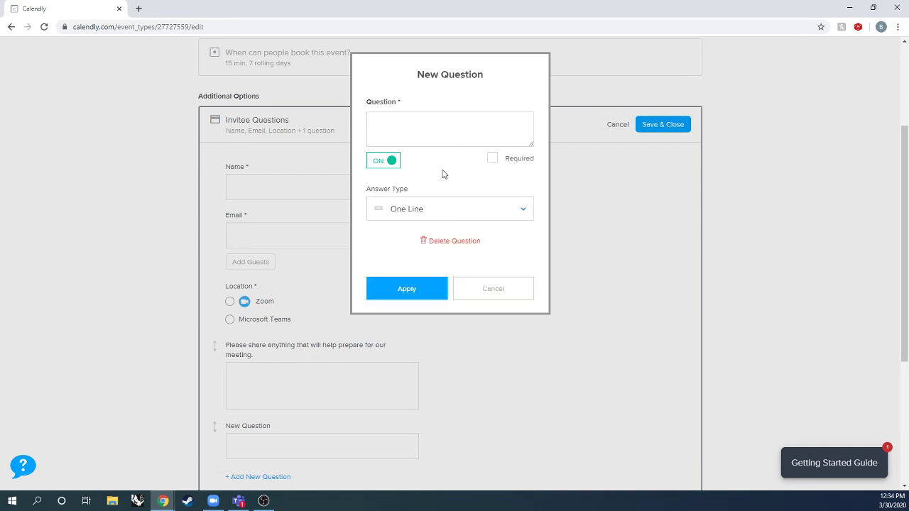
left_click(514, 164)
left_click(515, 164)
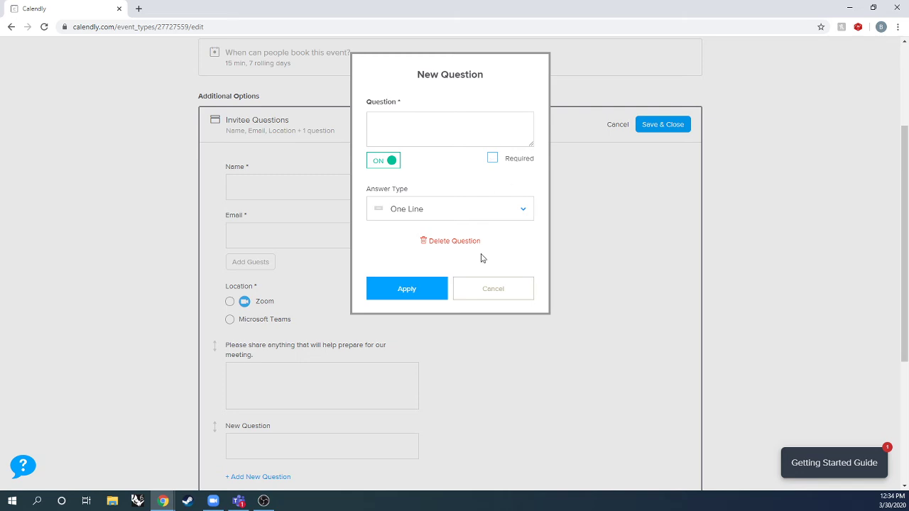
left_click(471, 291)
scroll(573, 318, "down", 1)
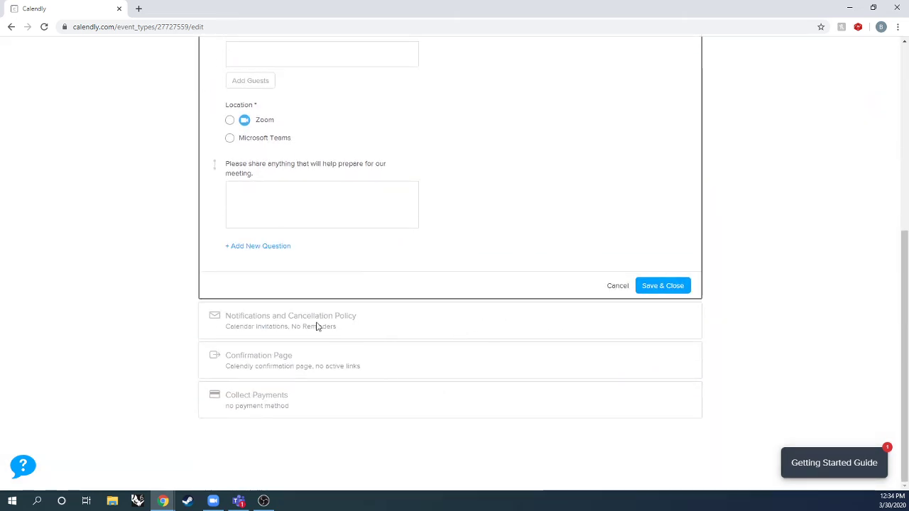
left_click(662, 277)
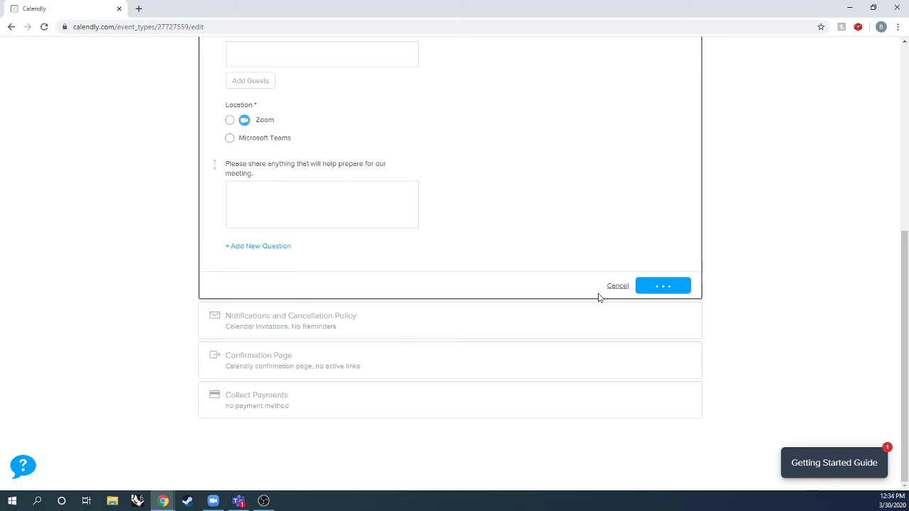
Open the Notifications and Cancellation Policy settings and review the calendar invitation, email reminder, follow-up and text reminder options.
left_click(310, 323)
scroll(484, 304, "down", 6)
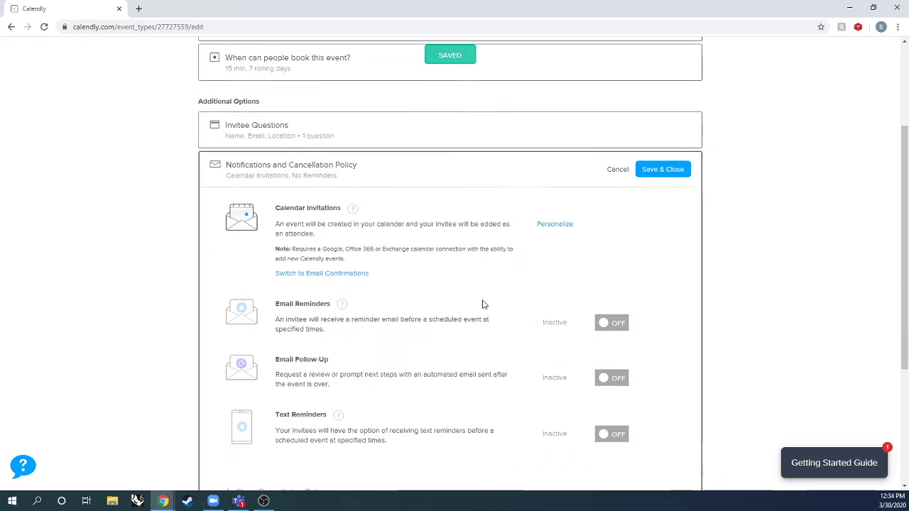
scroll(483, 306, "up", 1)
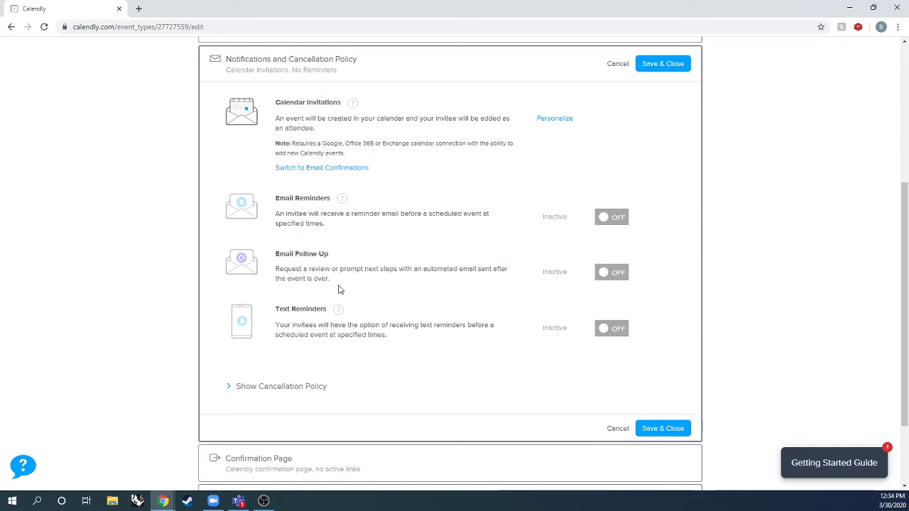
scroll(390, 263, "down", 1)
scroll(390, 263, "up", 1)
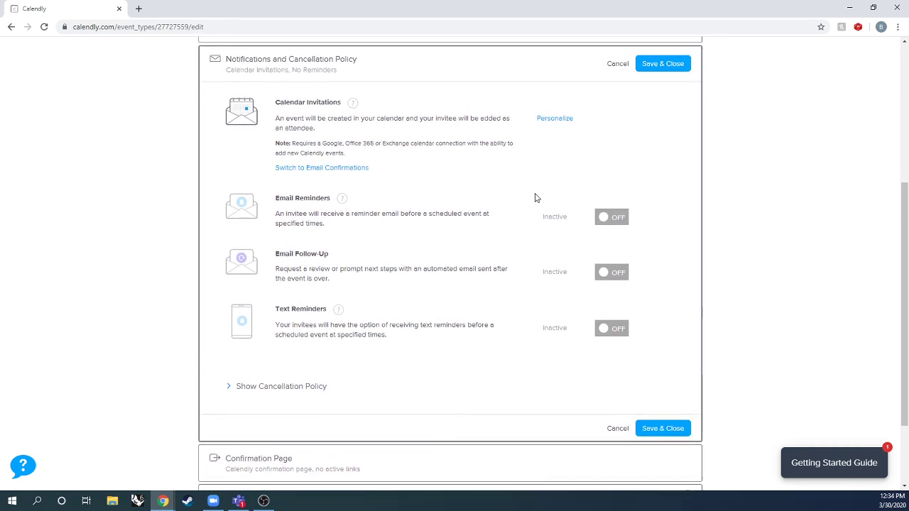
Try enabling email reminders, email follow-up and text reminders, switching each one back off.
left_click(615, 220)
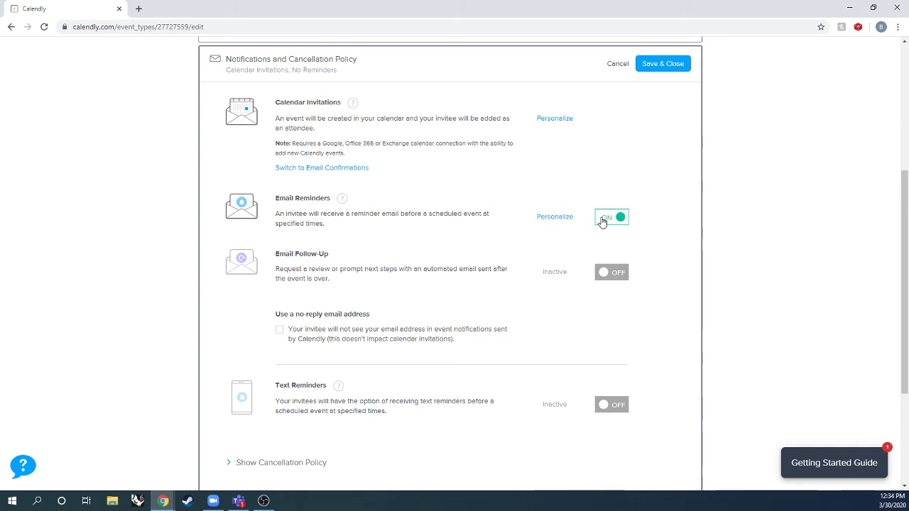
left_click(601, 221)
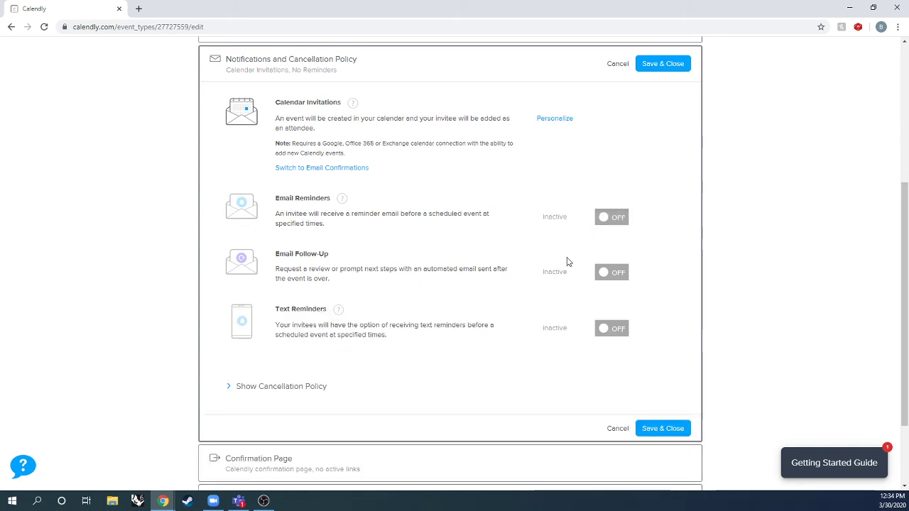
left_click(603, 274)
left_click(603, 274)
scroll(457, 262, "down", 1)
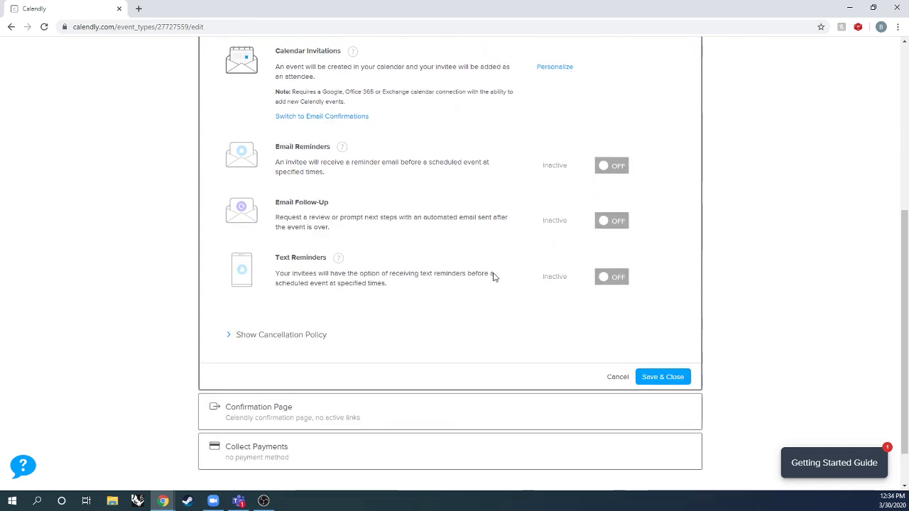
left_click(605, 279)
left_click(611, 279)
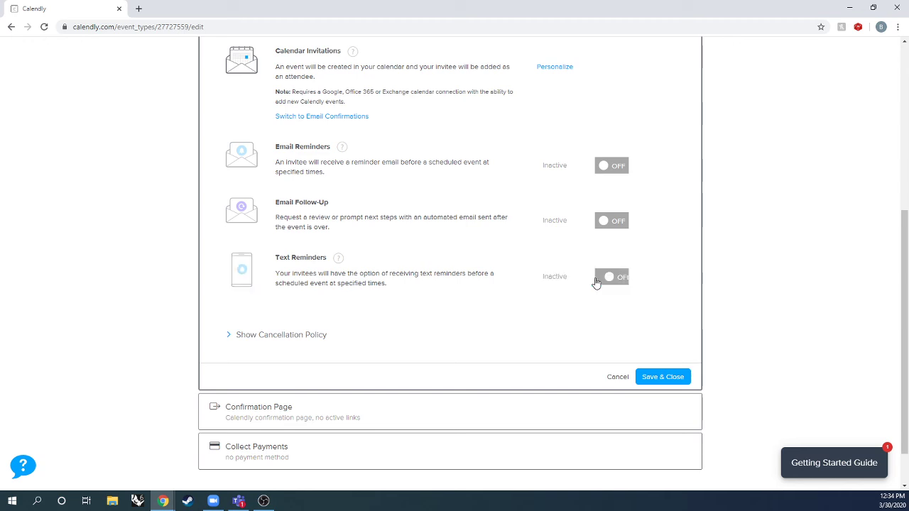
Expand the cancellation policy to examine its options, and close the notification settings without saving.
left_click(284, 335)
scroll(432, 215, "down", 2)
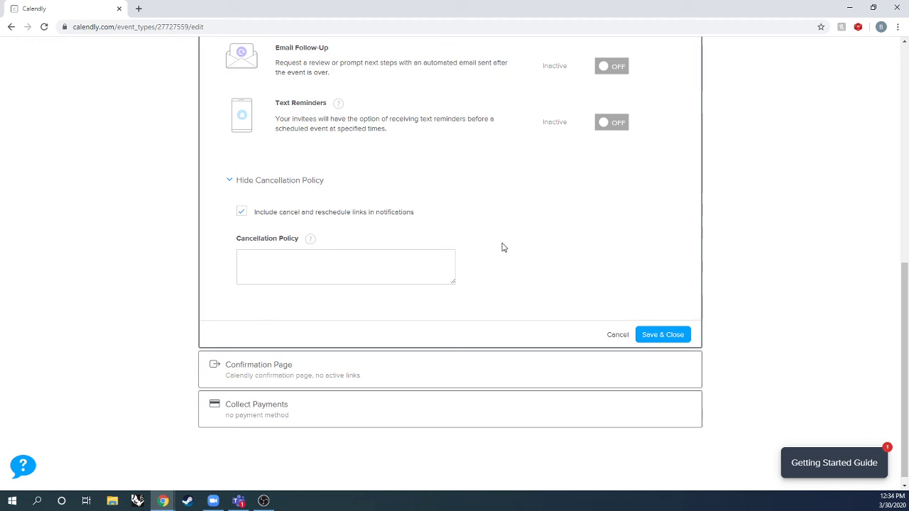
left_click(615, 335)
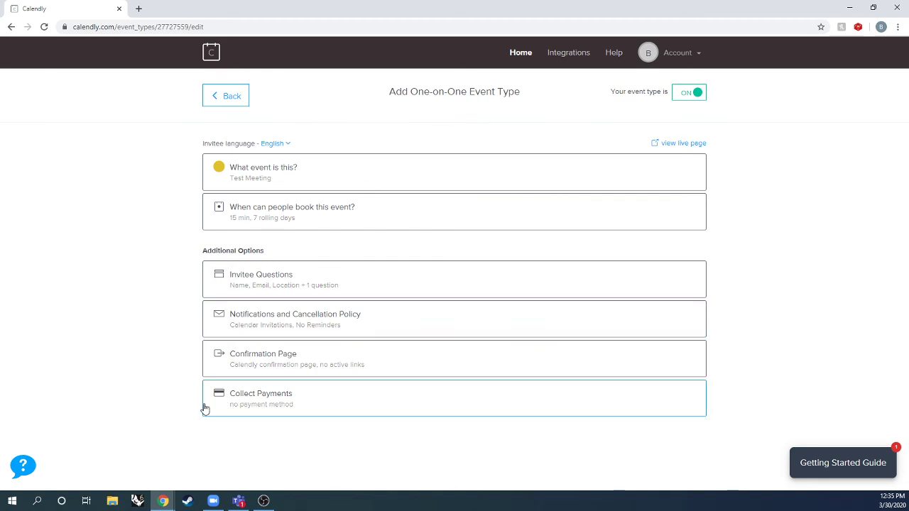
Return to the event types overview and copy the booking link of the Test Meeting event.
left_click(215, 103)
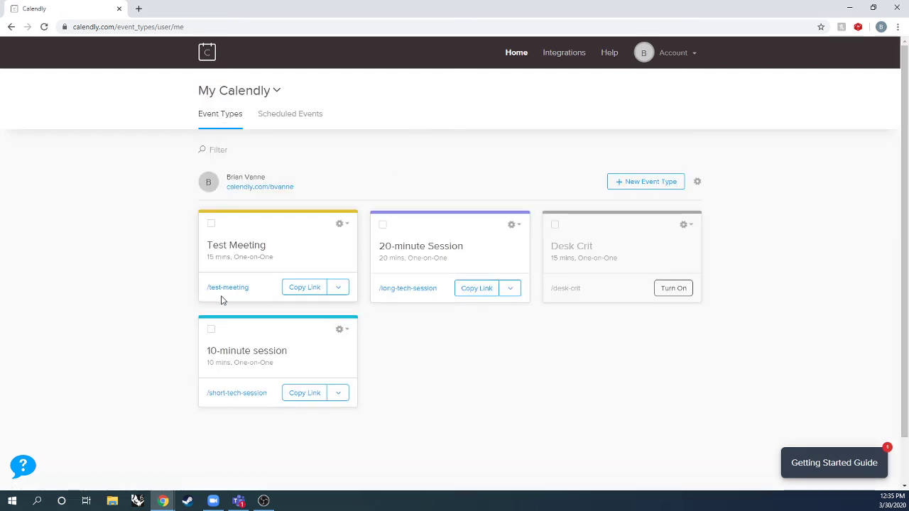
left_click(311, 293)
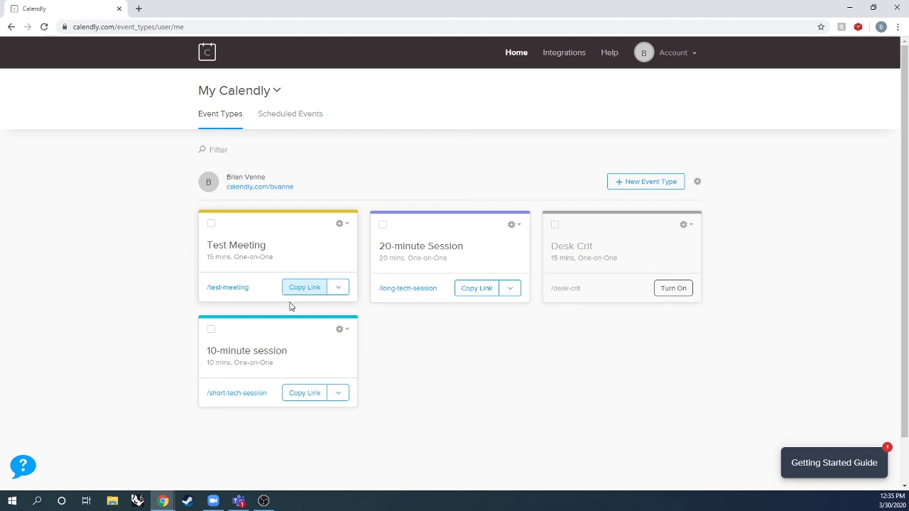
mouse_move(163, 501)
left_click(268, 445)
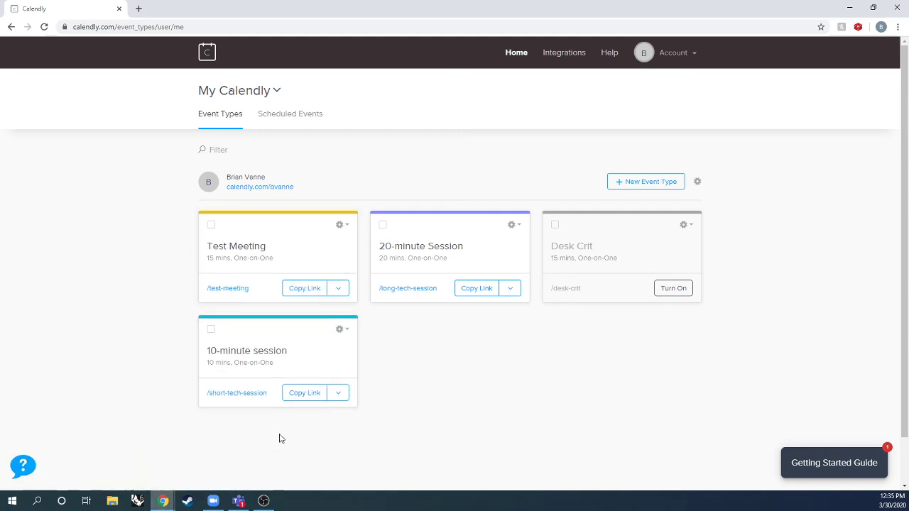
Load the copied Test Meeting booking link in a new incognito browser window.
right_click(170, 502)
left_click(176, 423)
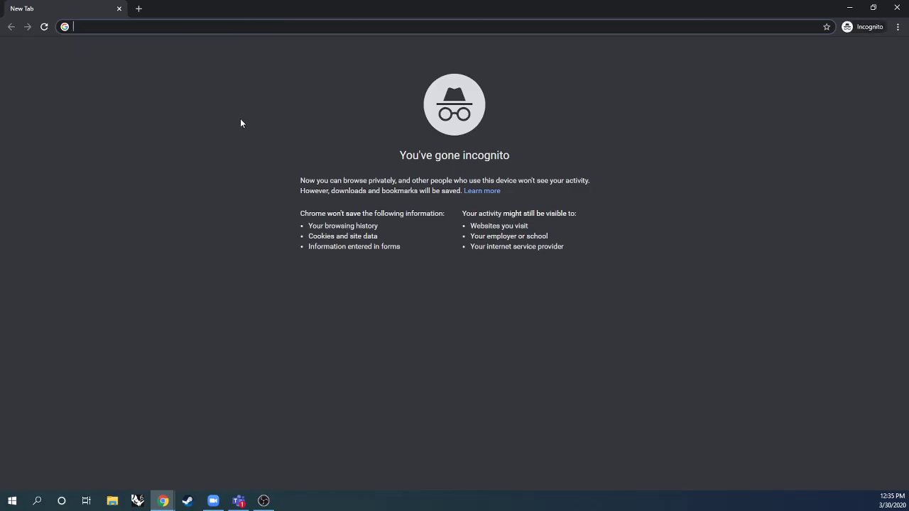
type("https://calendly.com/bvanne/test-meeting")
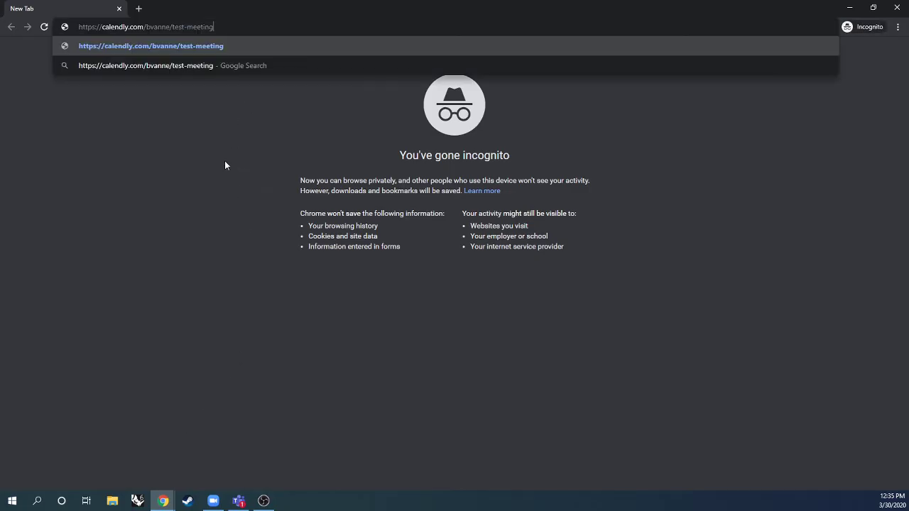
key("Return")
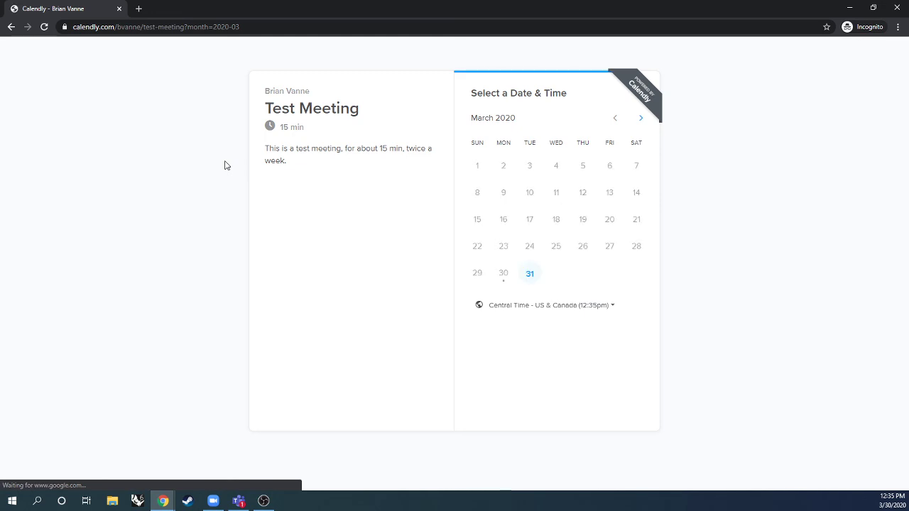
Check the bookable times for March 31 and April 2 on the Test Meeting page, and close the incognito window.
left_click(534, 270)
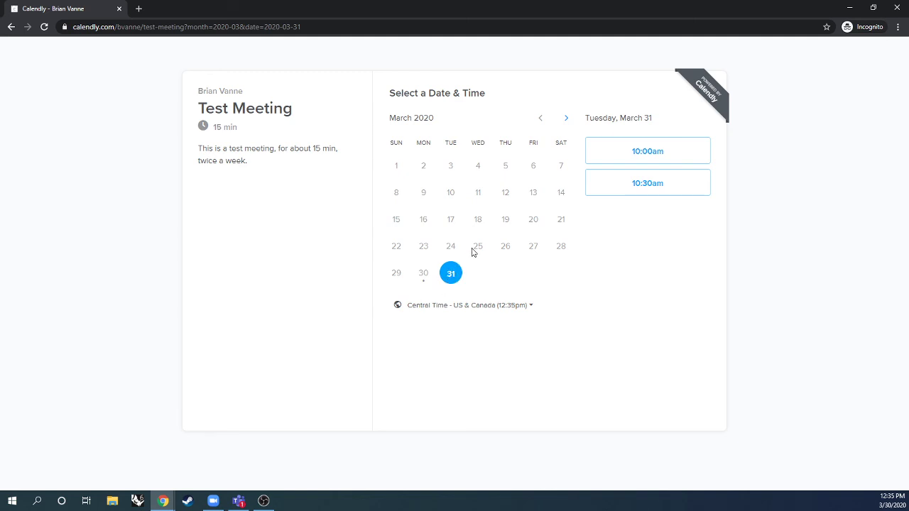
left_click(566, 118)
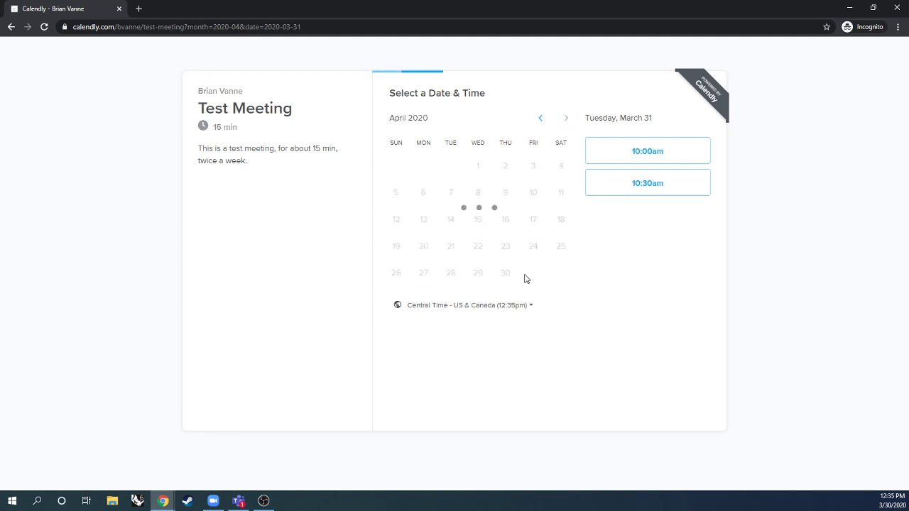
left_click(505, 173)
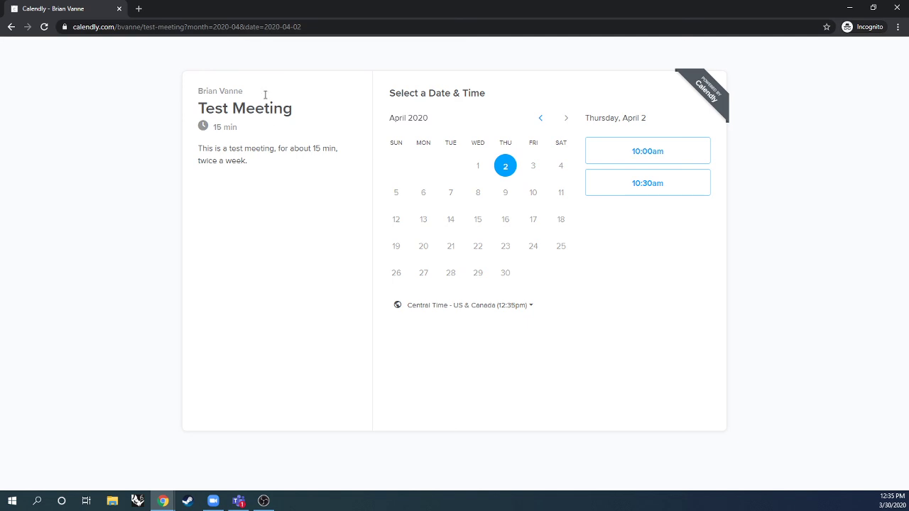
left_click(899, 10)
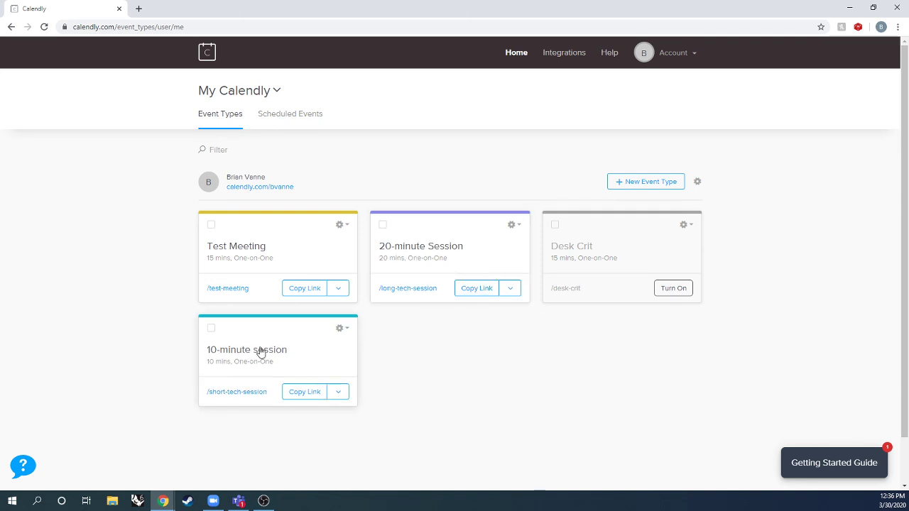
Edit the Test Meeting event type to switch it off, and return to the event types overview.
left_click(338, 288)
left_click(301, 264)
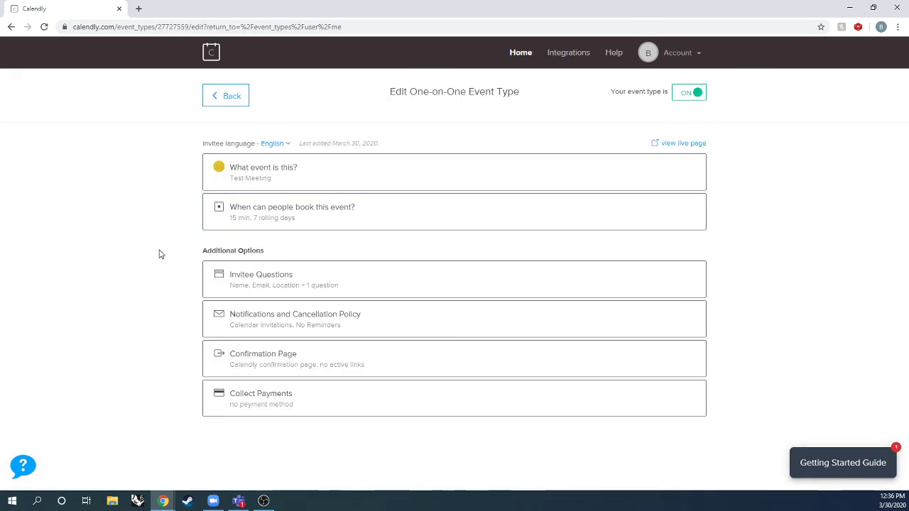
left_click(700, 96)
left_click(230, 96)
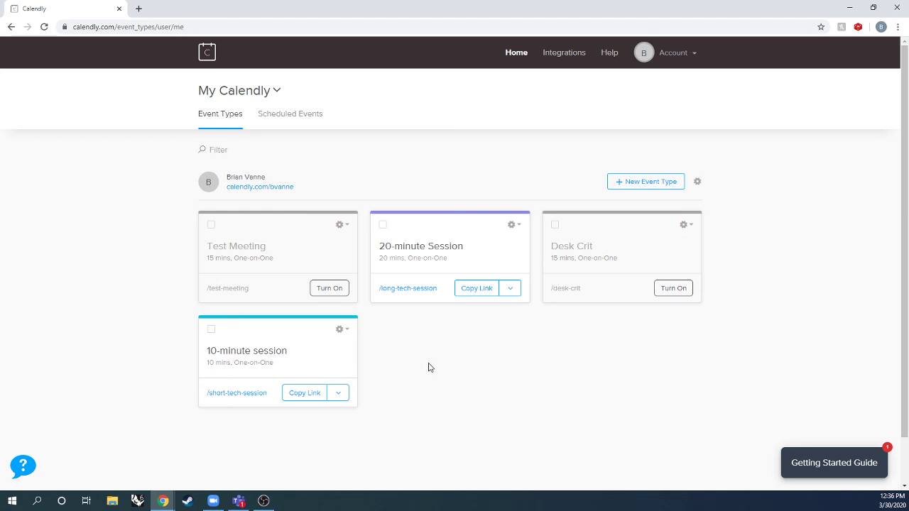
Open the personal scheduling page in a new browser tab and view the event types it offers.
right_click(250, 191)
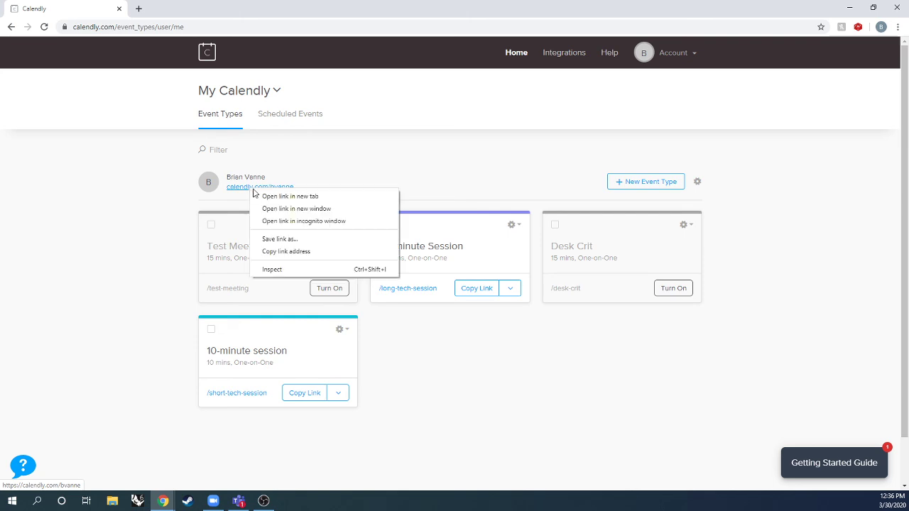
left_click(270, 196)
left_click(180, 5)
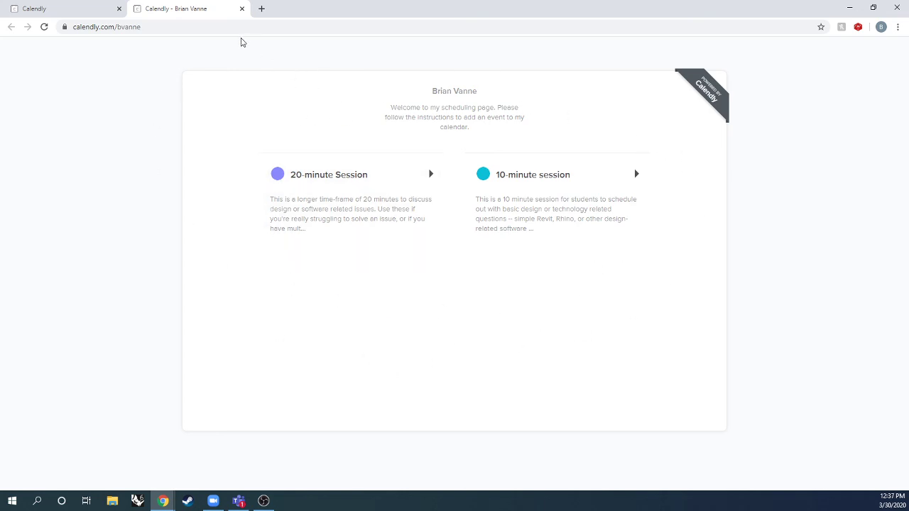
Look through the April 2 time slots of the 10-minute session, and close the scheduling page tab.
left_click(552, 207)
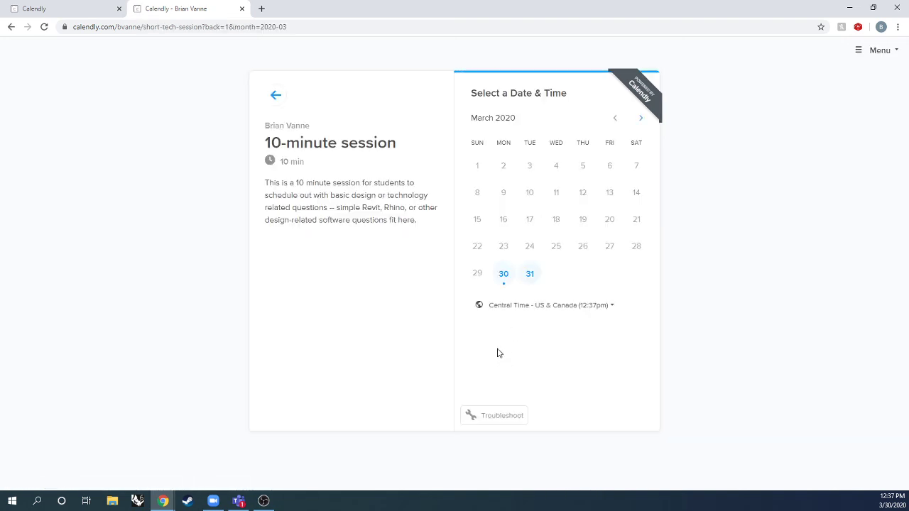
left_click(640, 118)
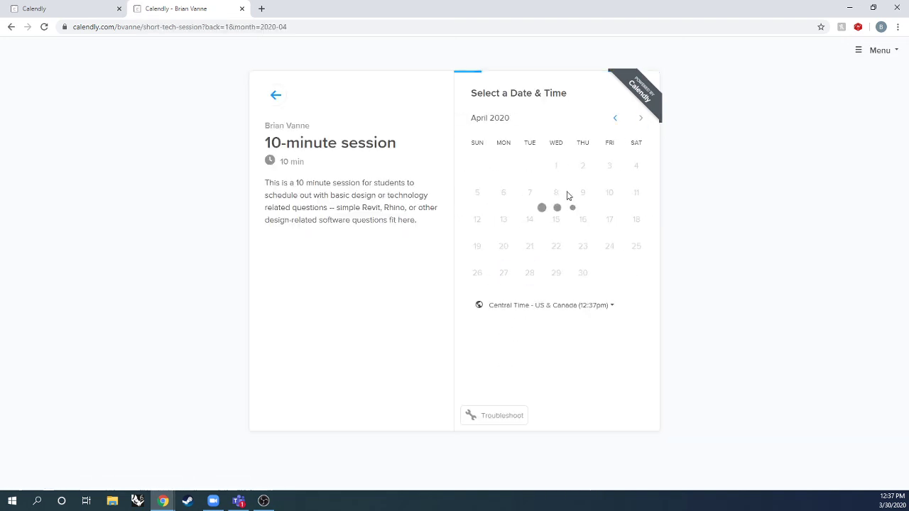
left_click(576, 168)
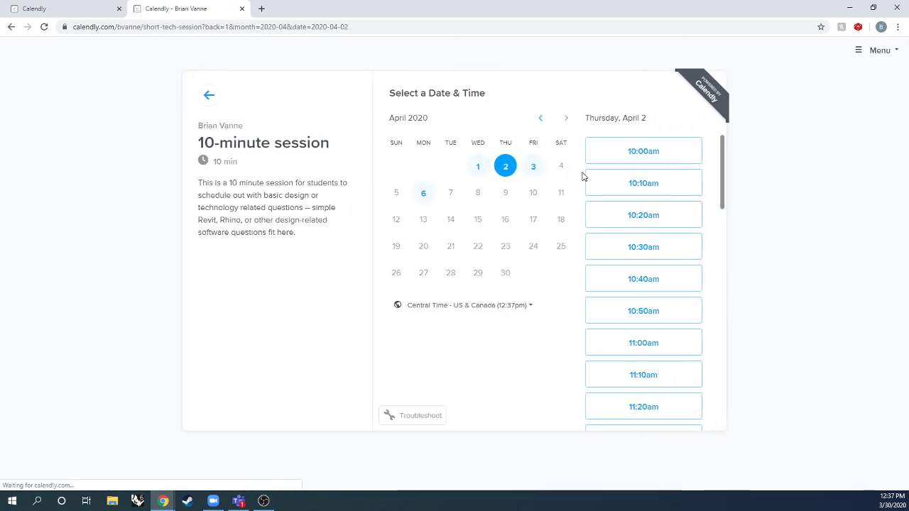
scroll(666, 284, "down", 4)
scroll(666, 290, "down", 1)
scroll(662, 302, "up", 5)
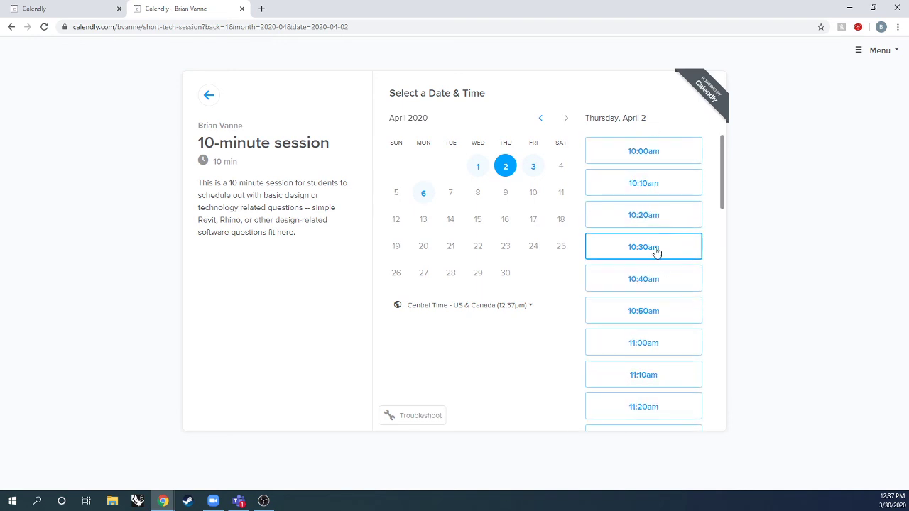
left_click(242, 8)
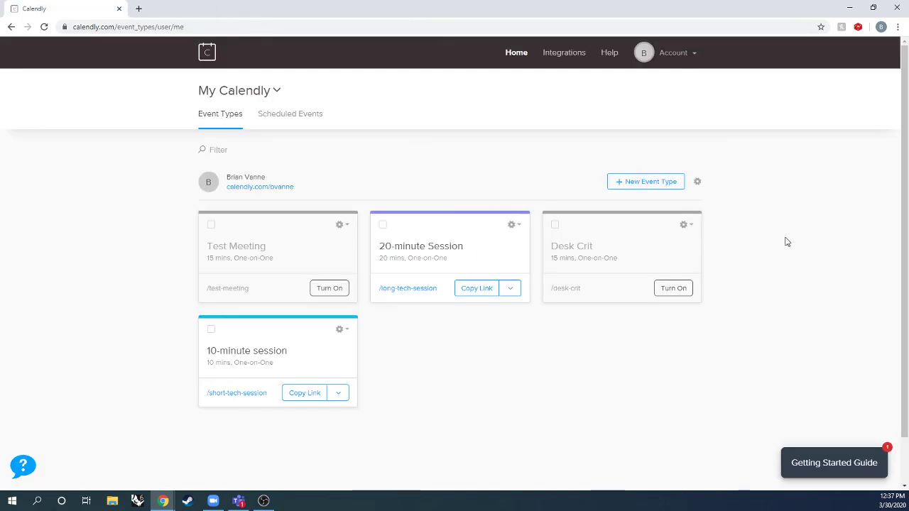